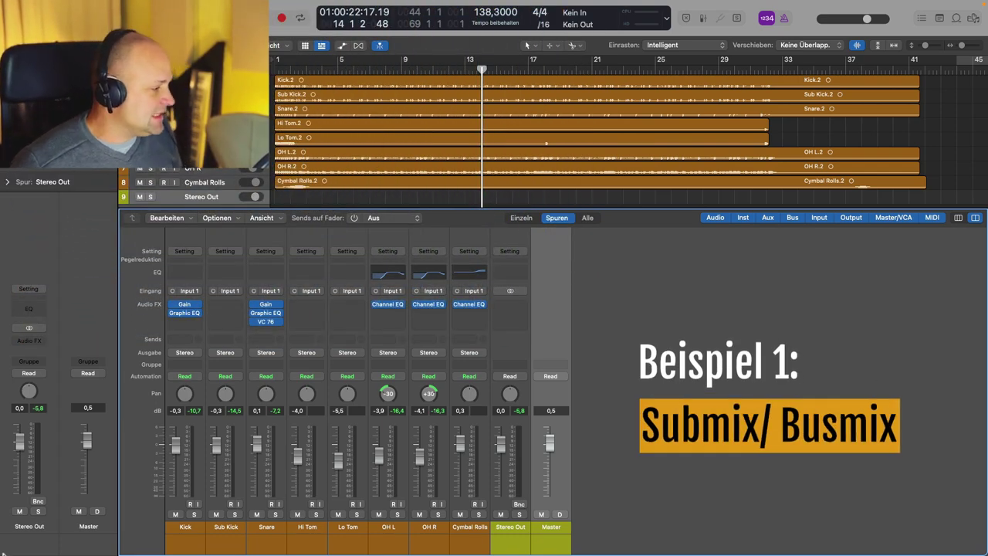
- Step through the individual drum channel strips in the mixer, from Kick to OH L
click(186, 530)
click(226, 530)
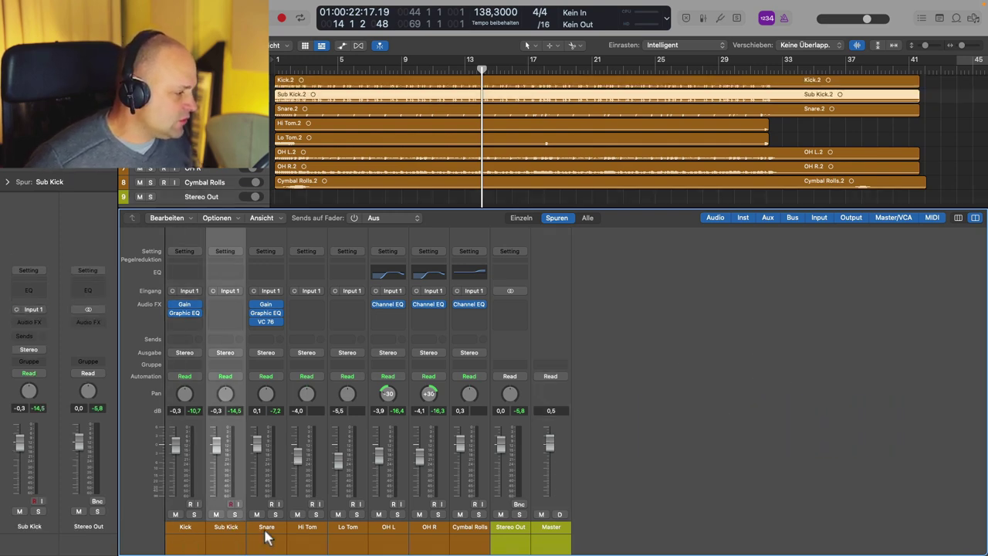
click(266, 530)
click(306, 532)
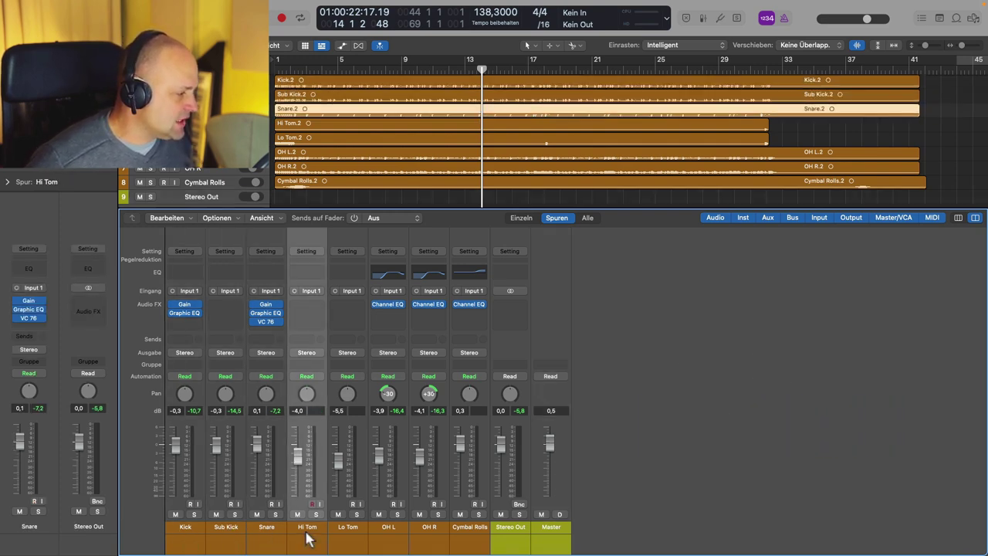
click(191, 532)
click(228, 533)
click(256, 534)
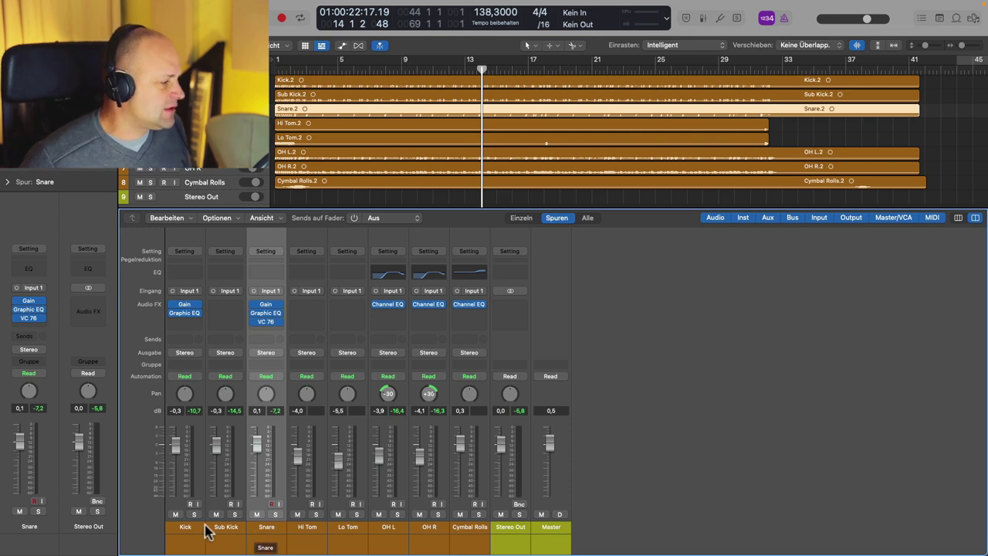
click(202, 530)
click(226, 532)
click(258, 533)
click(307, 532)
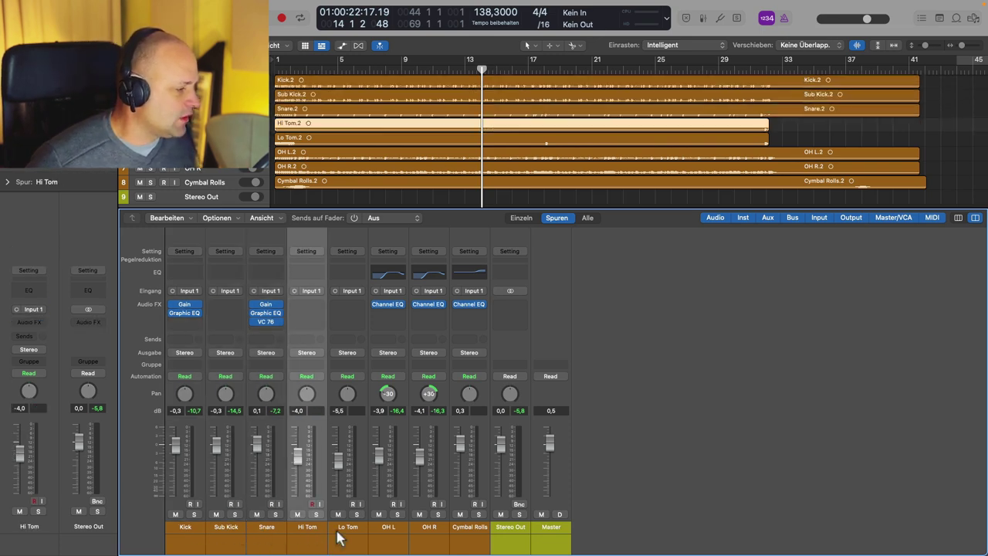
click(337, 536)
click(387, 536)
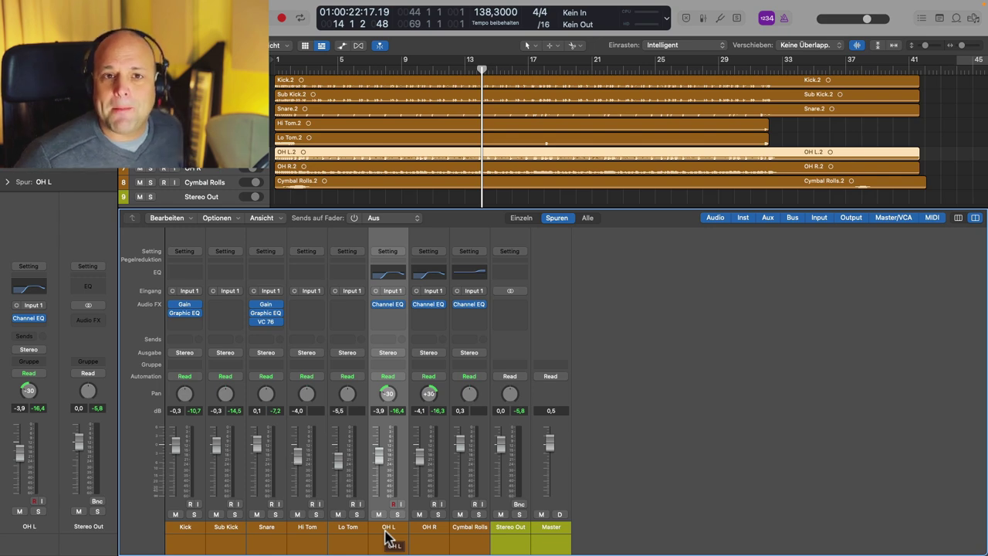
- Select the eight drum channels from Kick to Cymbal Rolls to review them, followed by the Stereo Out channel
click(190, 535)
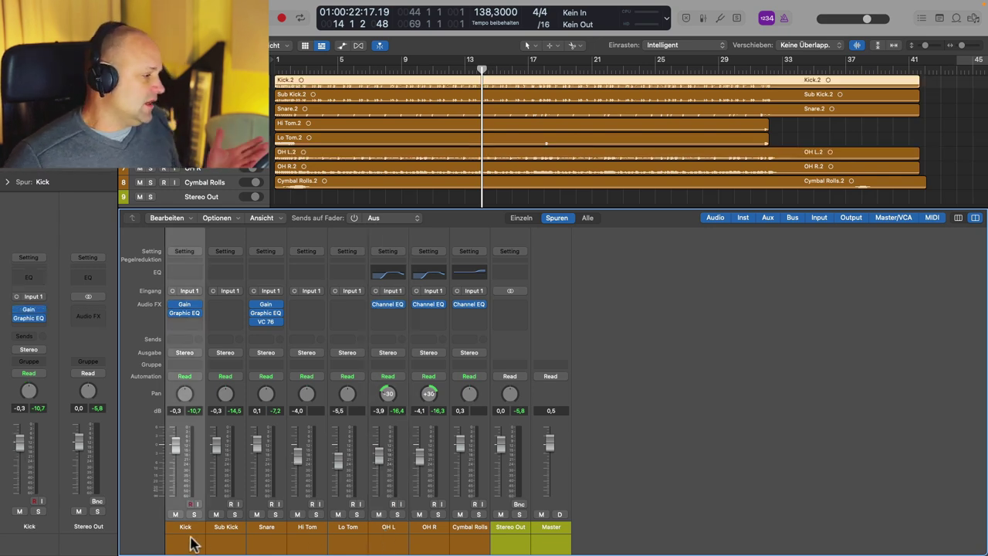
drag(186, 531, 466, 541)
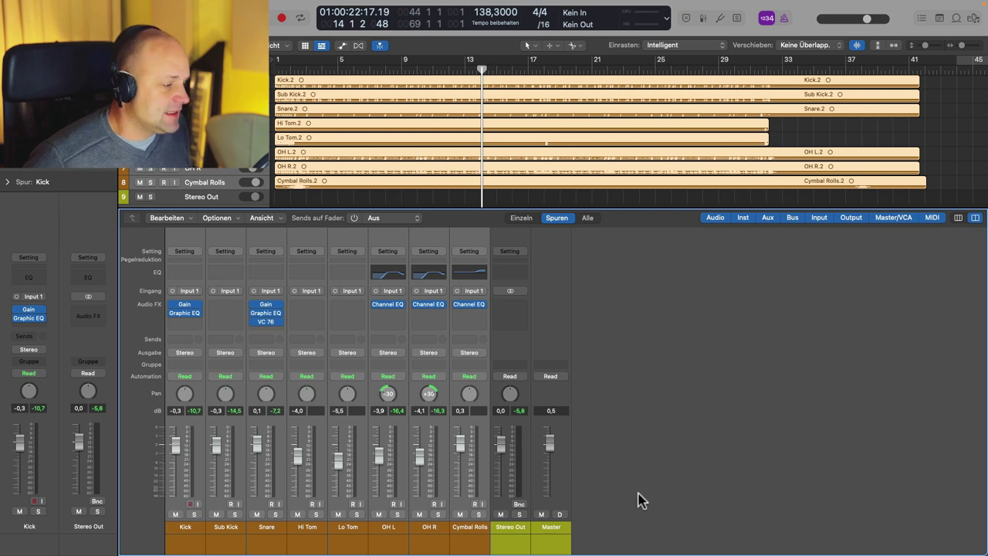
click(517, 536)
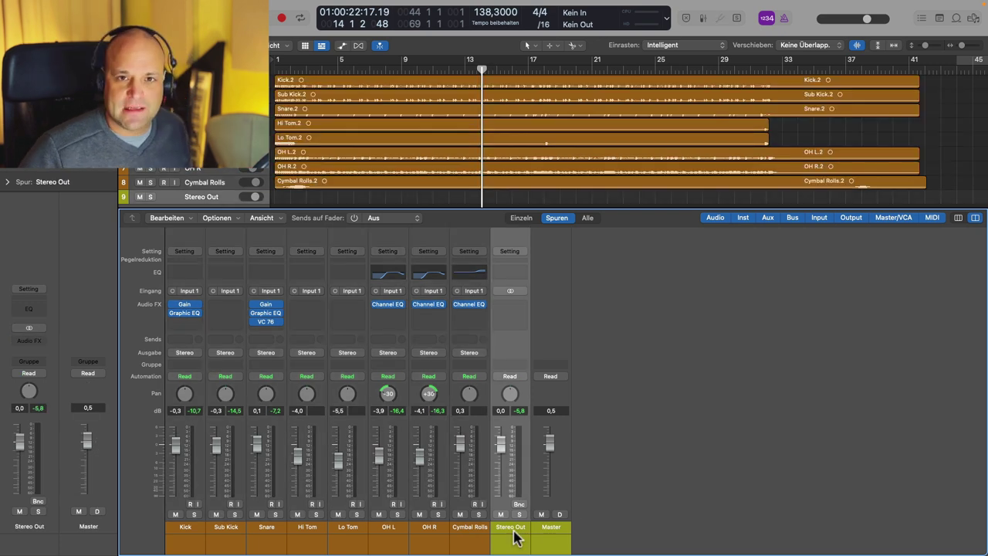
- Route the outputs of all eight drum channels, Kick through Cymbal Rolls, to Bus 1
drag(187, 536, 467, 538)
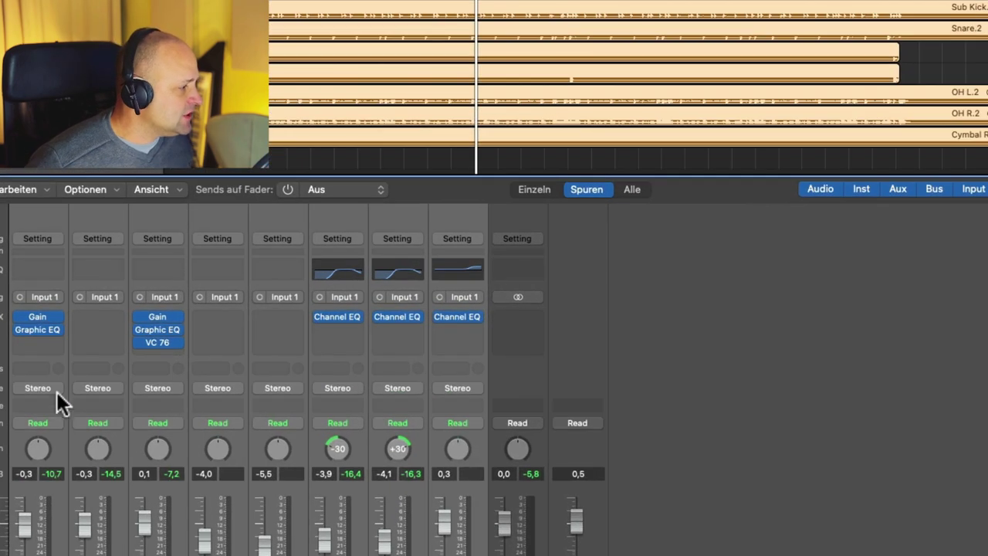
click(194, 352)
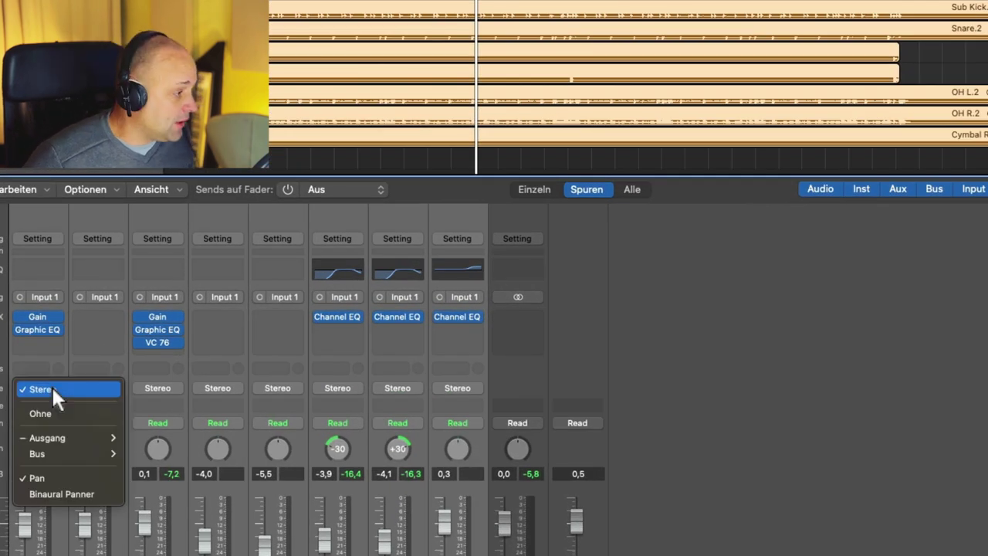
mouse_move(55, 451)
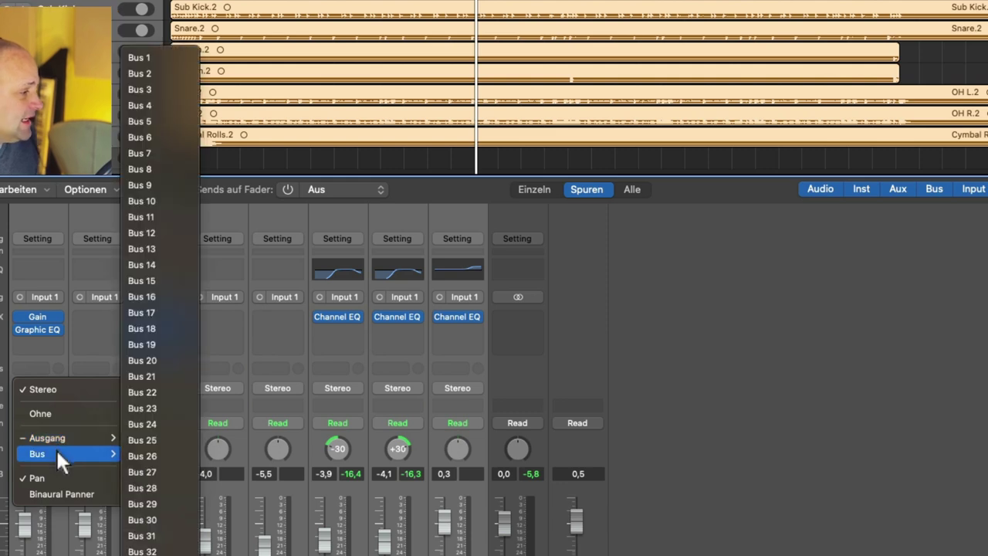
click(177, 59)
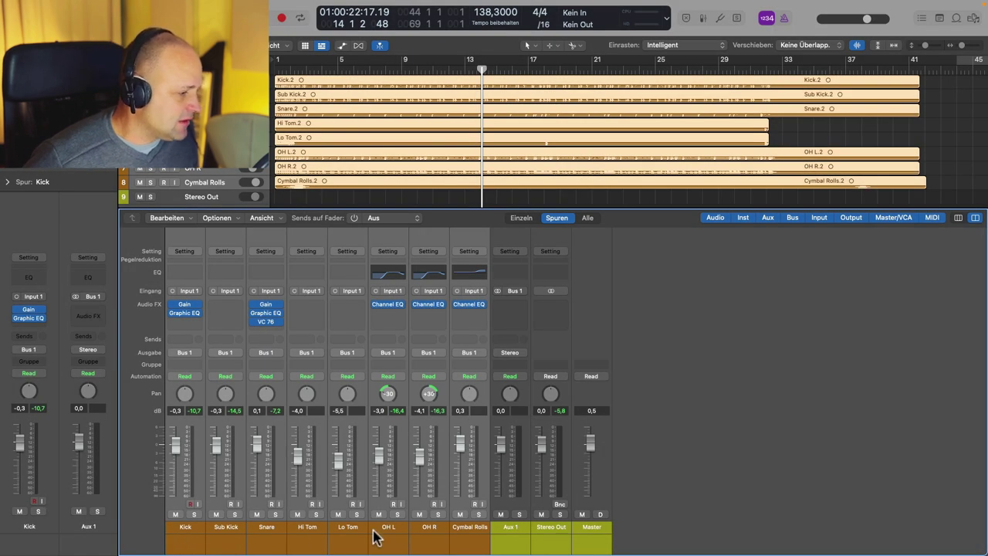
- Rename the aux channel fed by Bus 1 to DRUMS
click(555, 528)
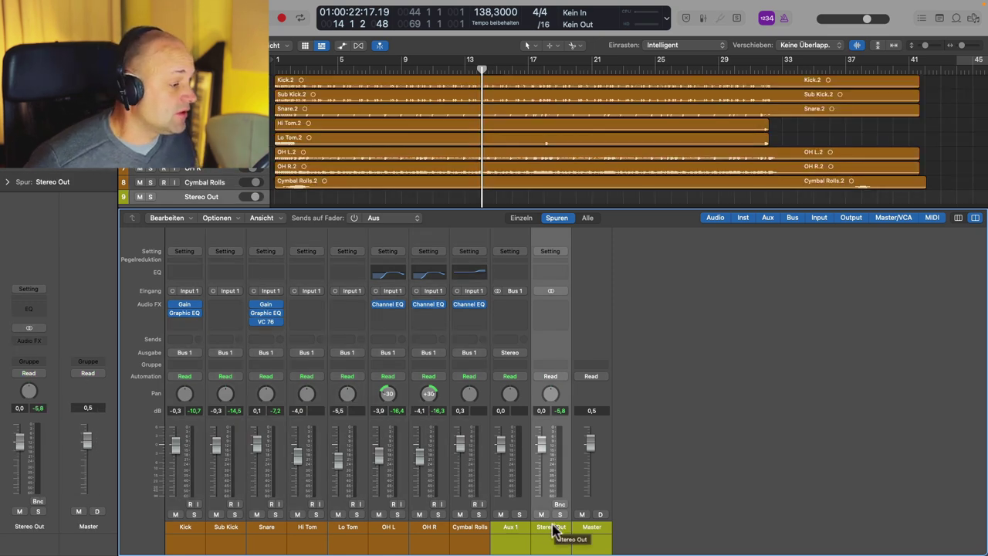
click(508, 533)
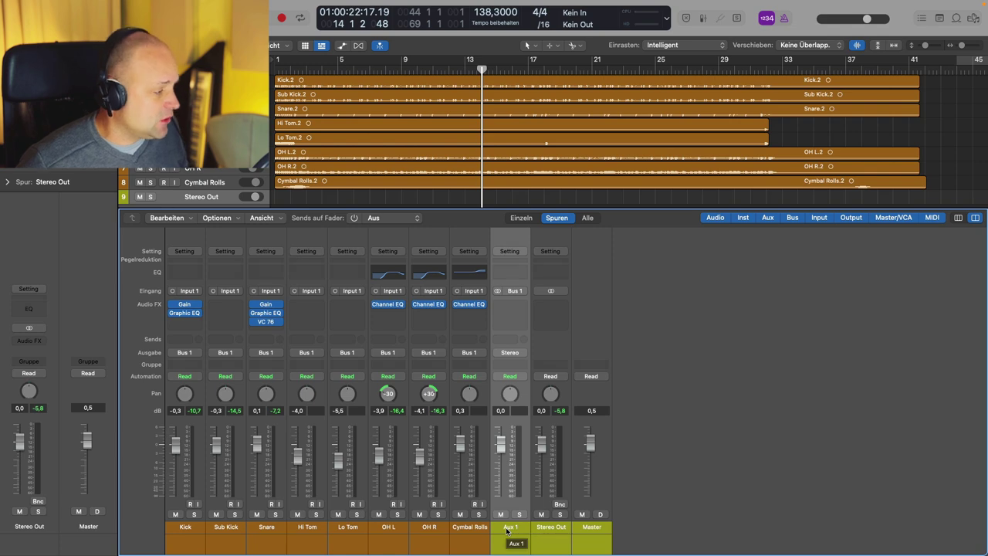
double_click(512, 527)
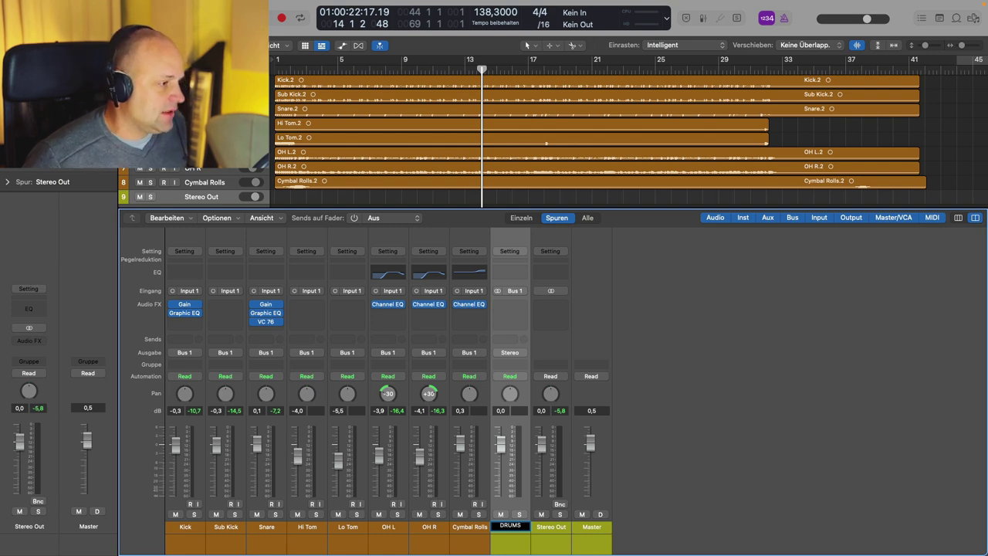
key(Return)
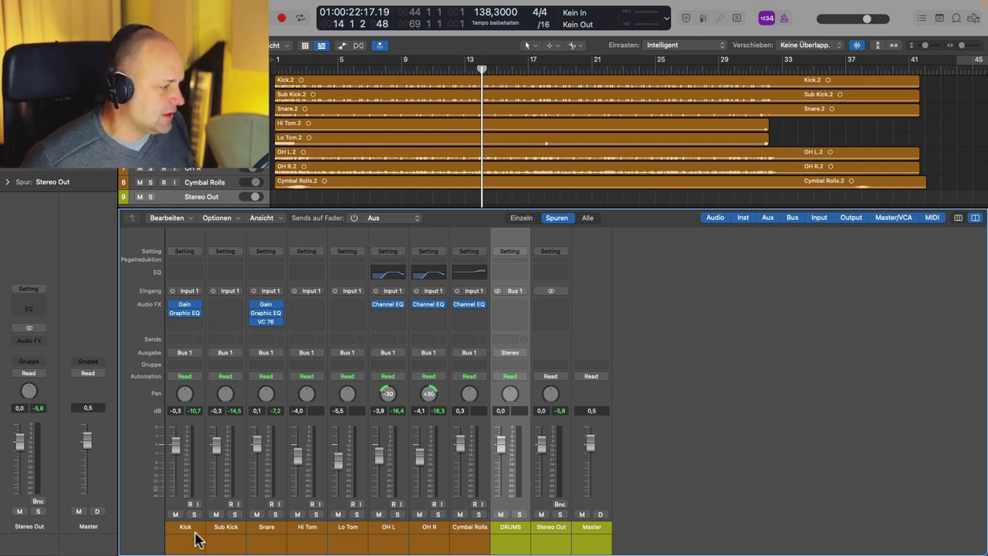
- Play the song from about bar 11 to check the drum submix and try the DRUMS channel's fader
click(435, 71)
key(space)
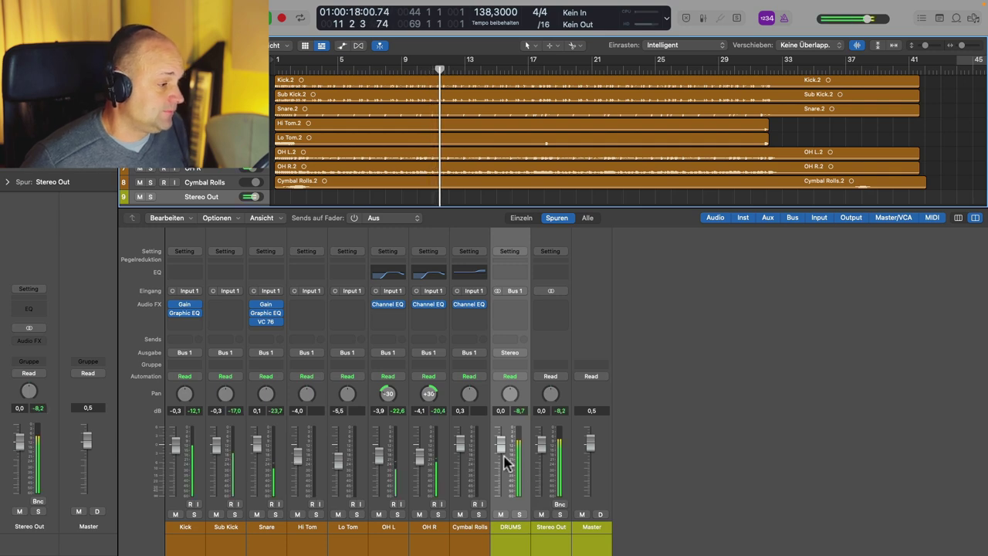
mouse_move(500, 446)
mouse_down()
mouse_move(500, 480)
mouse_move(500, 444)
mouse_up()
key(space)
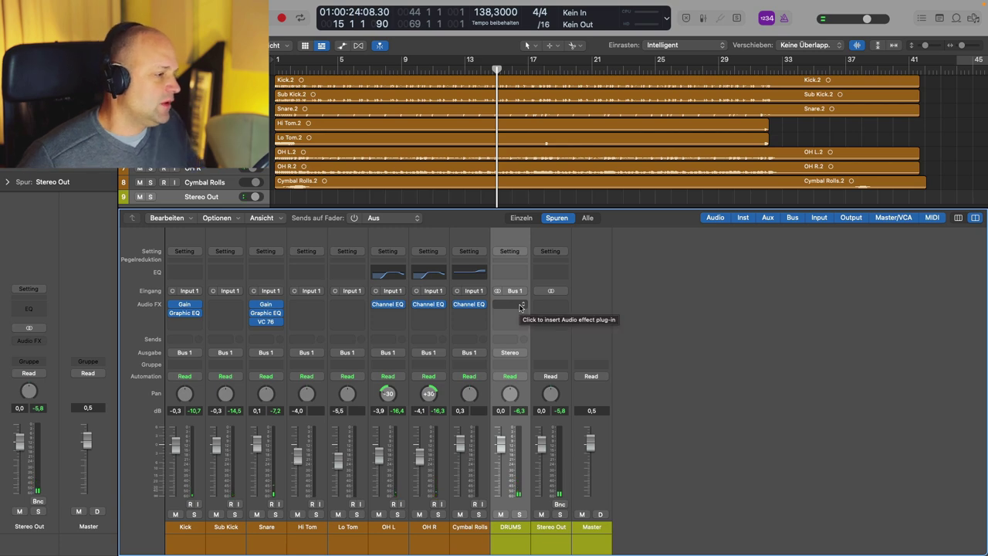
- Insert a stereo Channel EQ on the DRUMS channel and try its 890 Hz band during playback
click(520, 307)
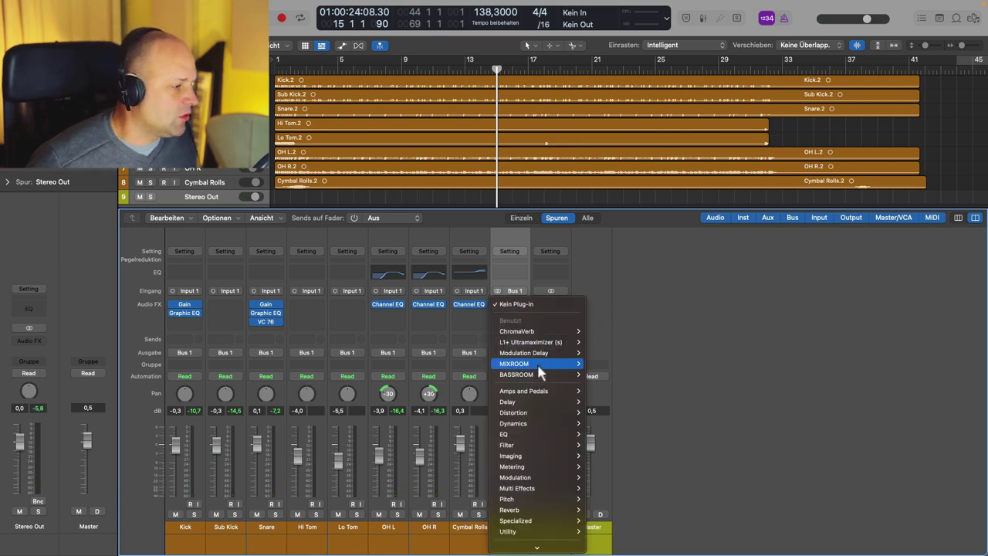
mouse_move(537, 432)
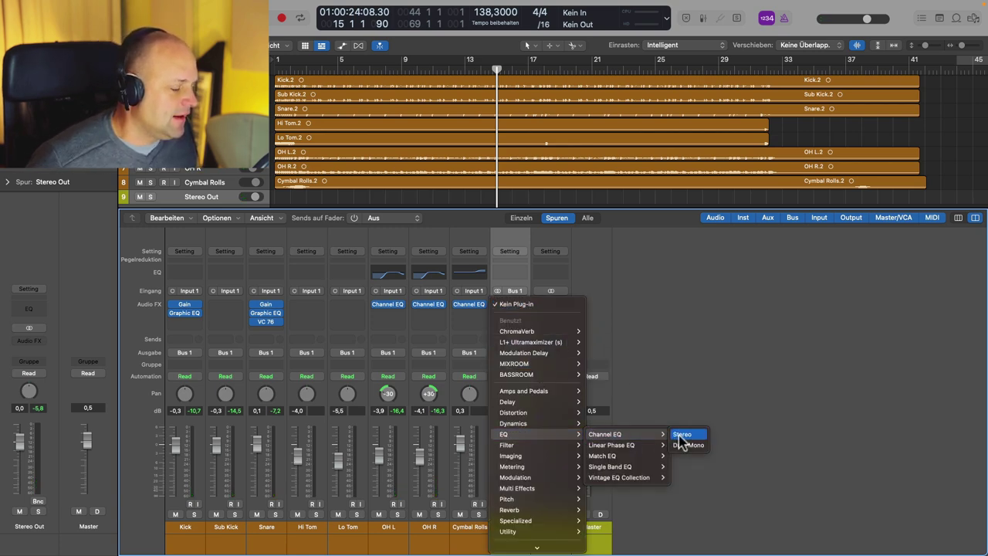
click(681, 434)
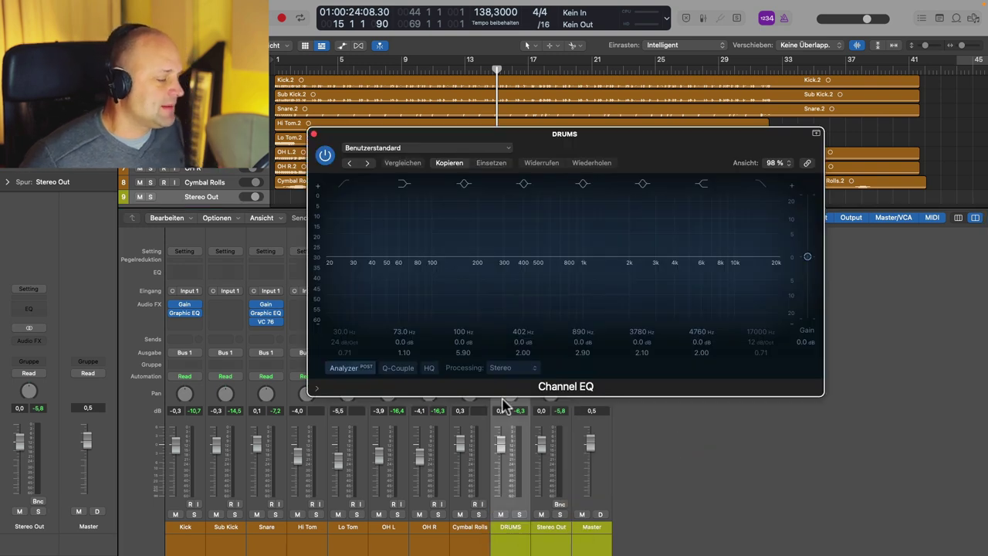
key(space)
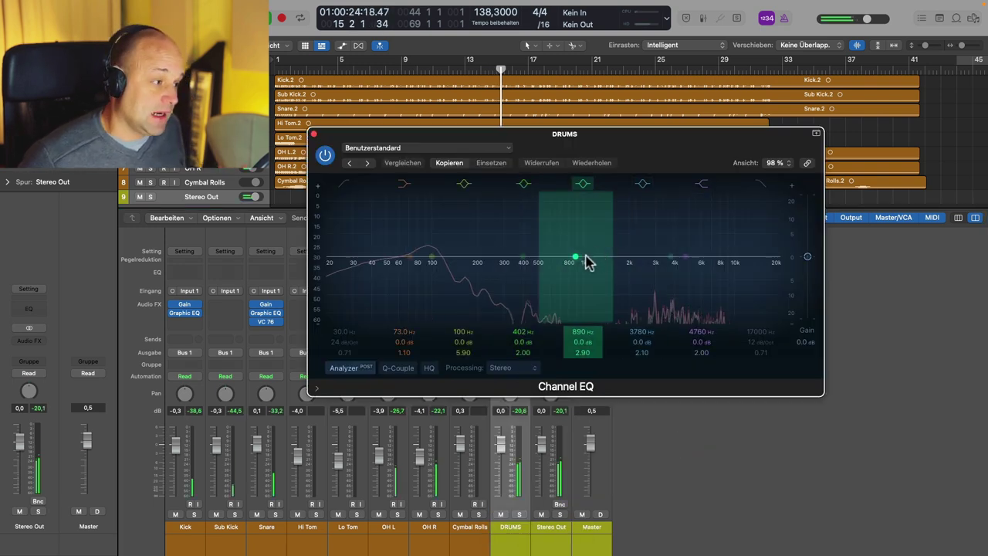
drag(573, 260, 455, 260)
click(518, 410)
click(313, 134)
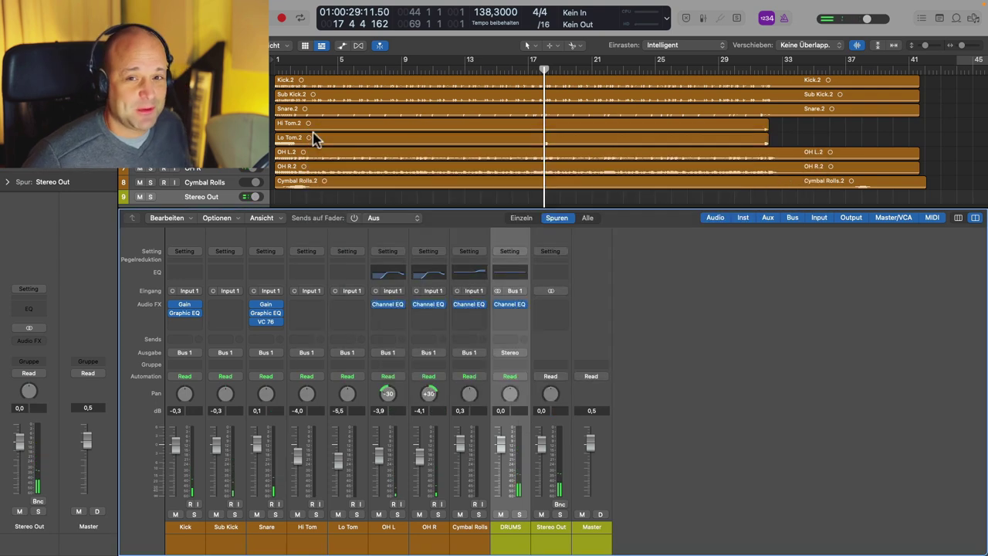
- Remove the Channel EQ from the DRUMS channel and delete that channel from the mixer
click(522, 303)
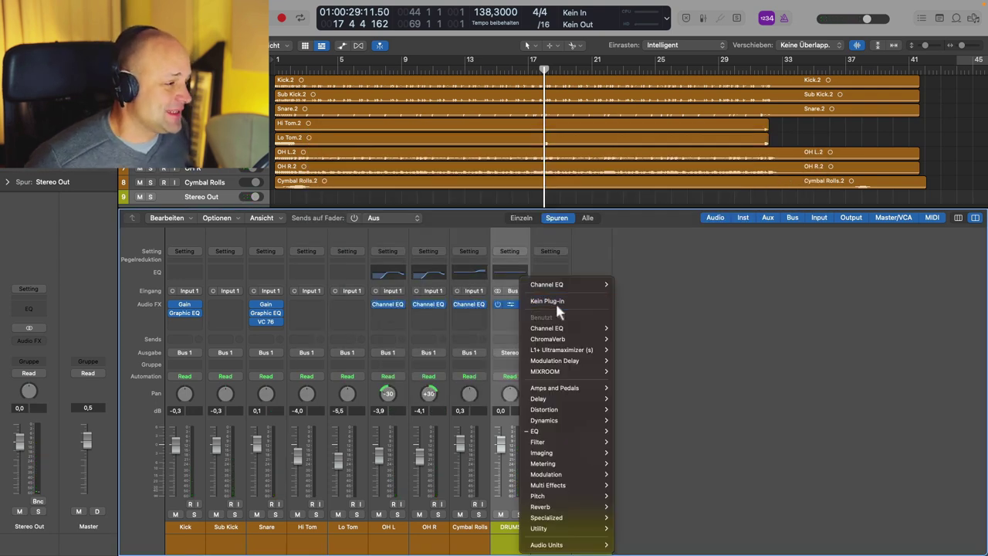
click(556, 303)
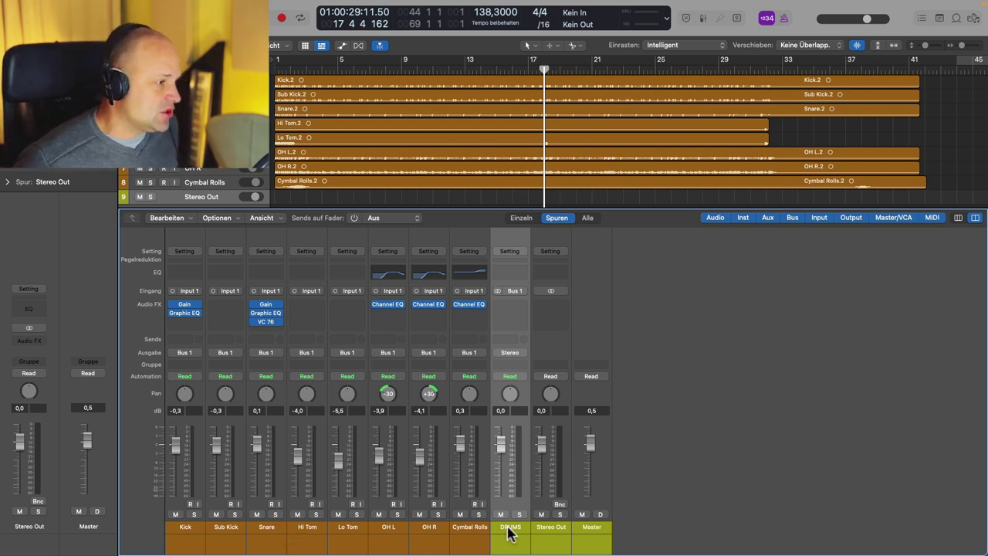
key(Delete)
click(520, 223)
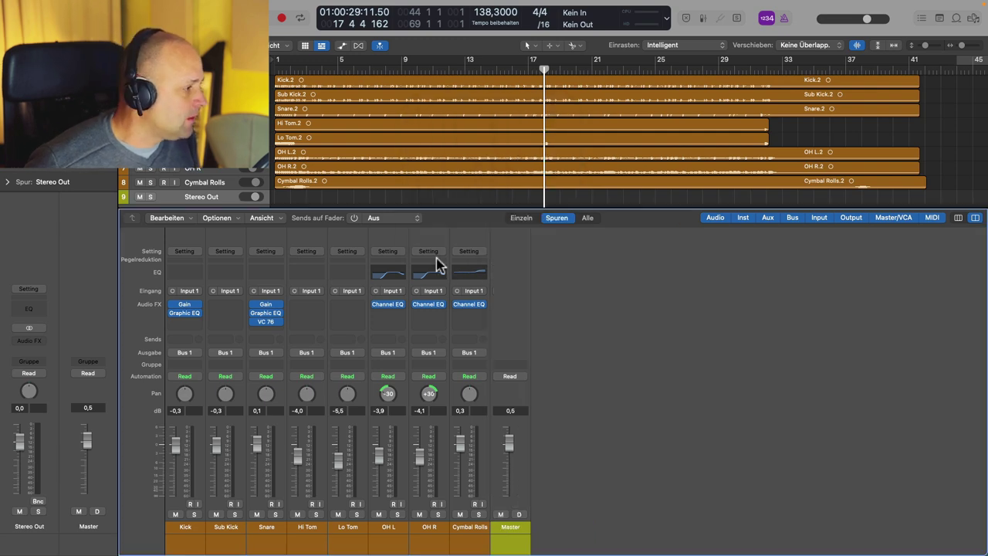
- Set the outputs of all eight drum channels back to Stereo
drag(189, 532, 457, 531)
click(469, 352)
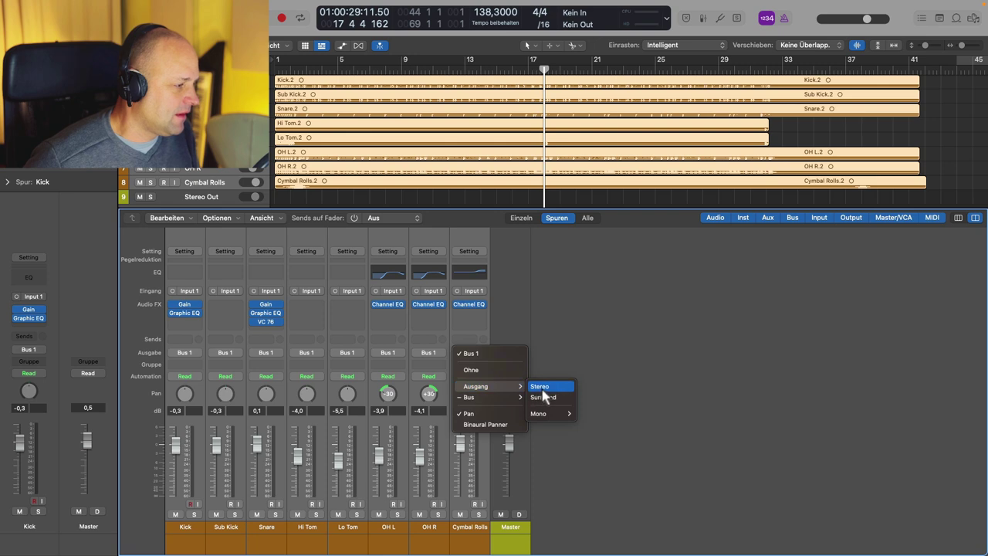
click(540, 386)
click(248, 548)
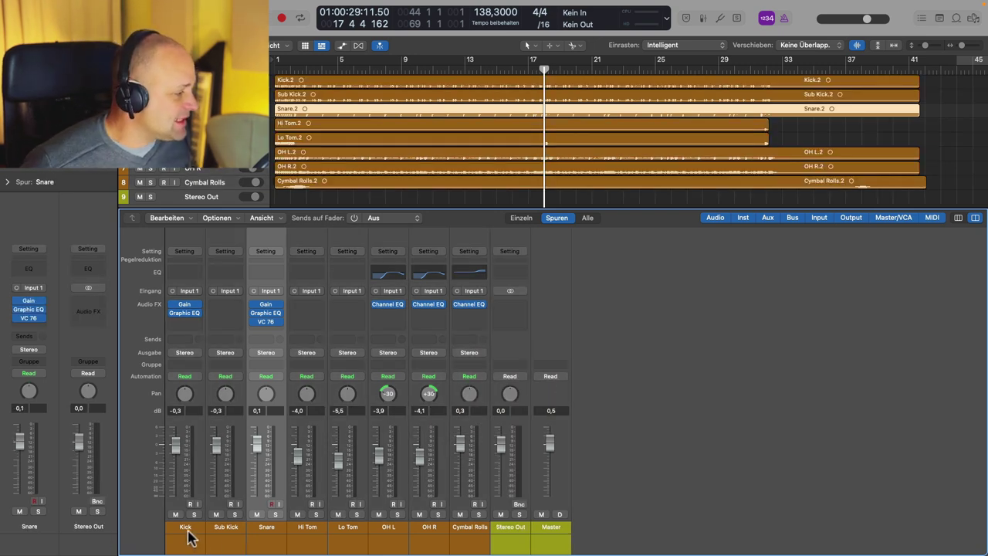
- Create a summing stack (Summenstapel) from the eight drum tracks, Kick through Cymbal Rolls
drag(184, 540, 468, 542)
mouse_move(183, 10)
click(153, 5)
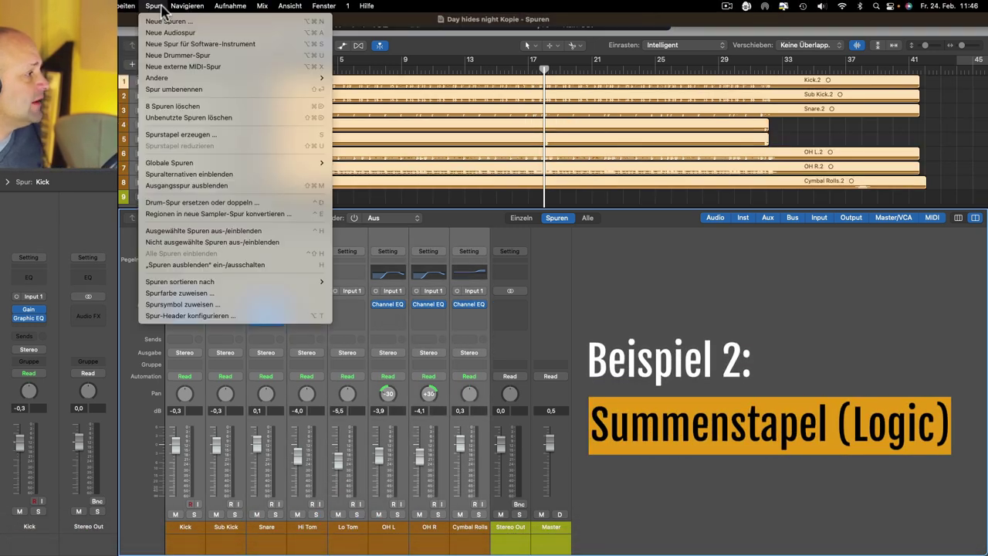
click(189, 134)
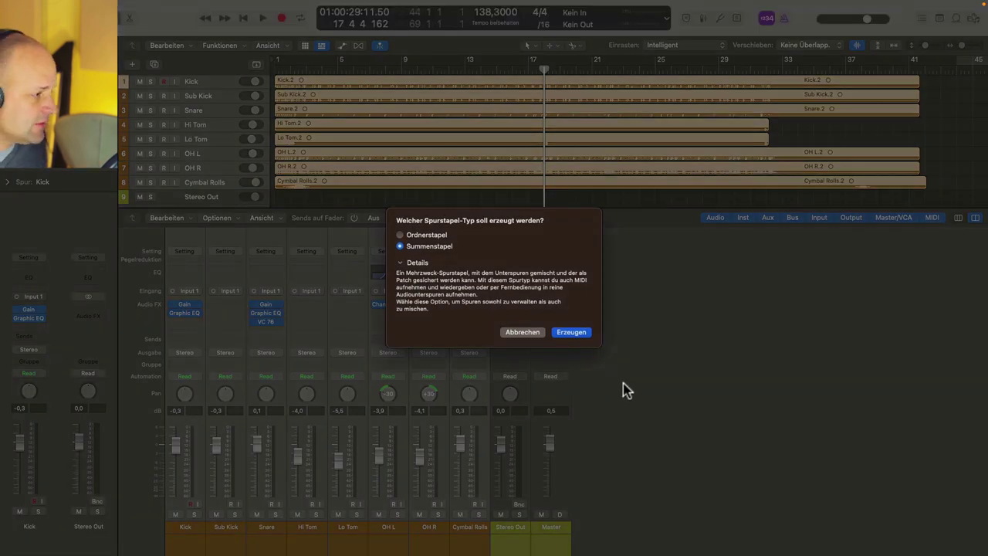
click(581, 330)
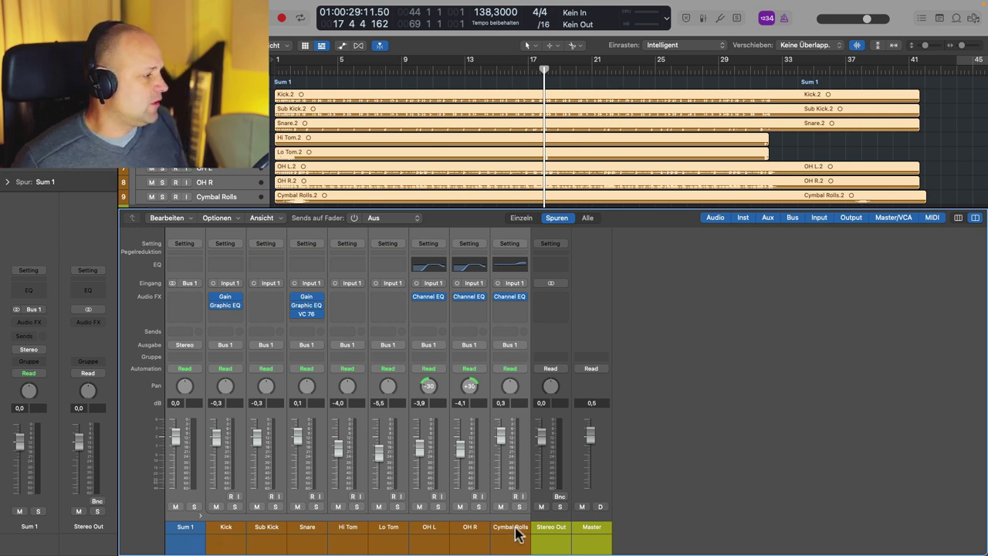
- Rename the summing stack to DRUMS, and collapse and re-expand its subtracks
double_click(188, 528)
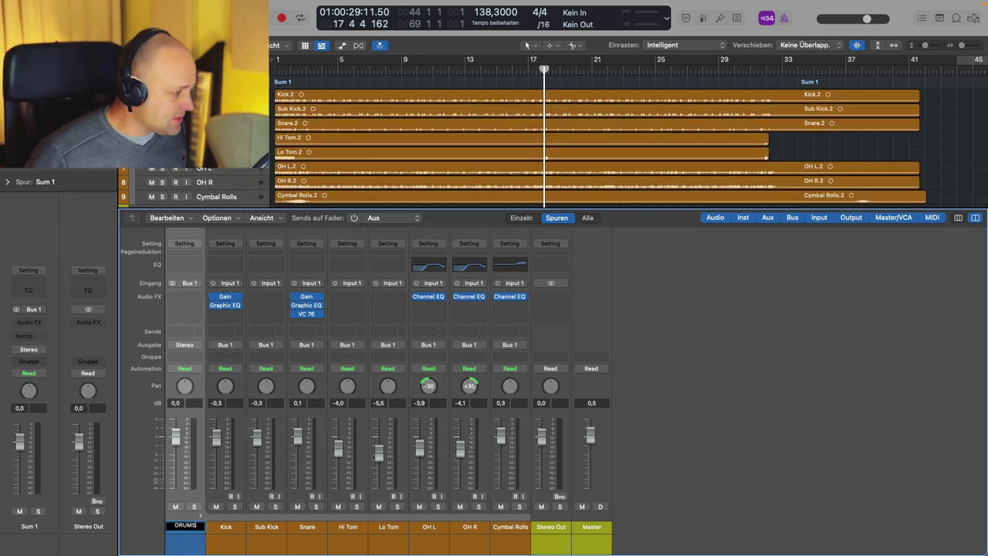
key(Return)
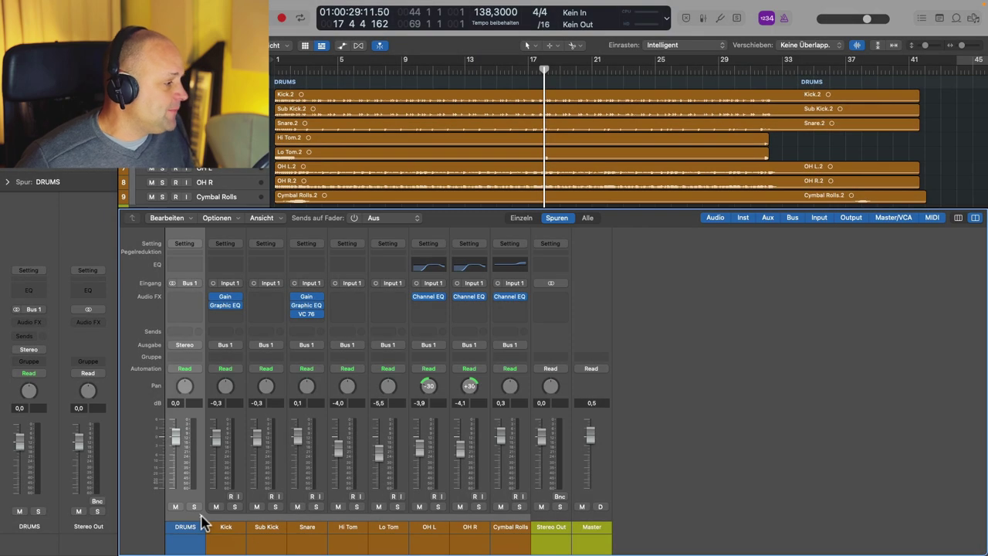
click(202, 521)
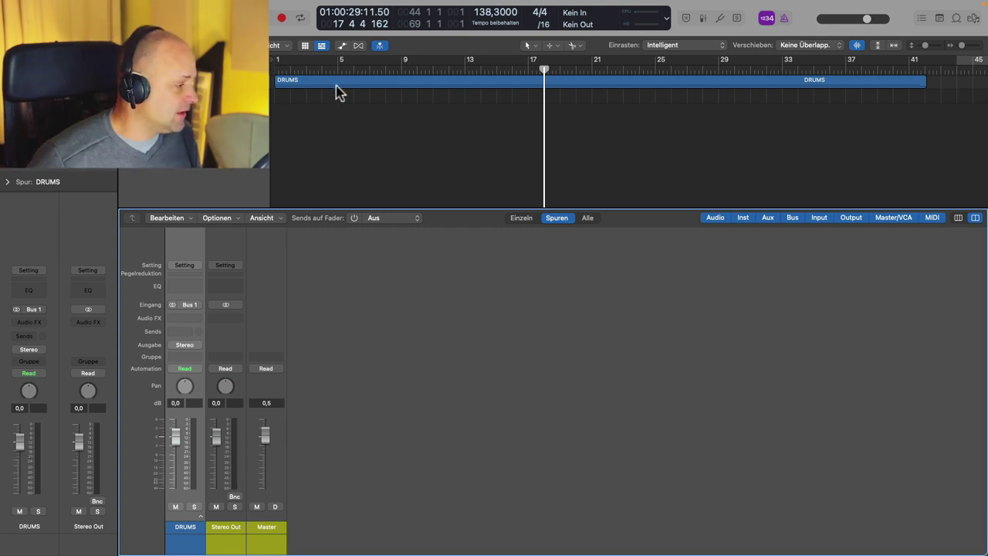
click(200, 517)
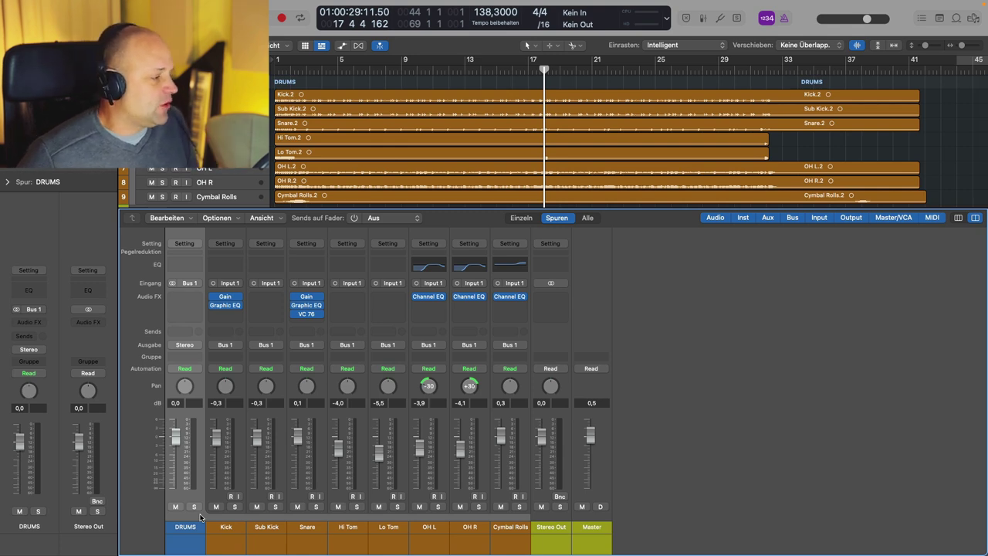
- Collapse and re-expand the DRUMS summing stack and undo its naming and creation
click(199, 517)
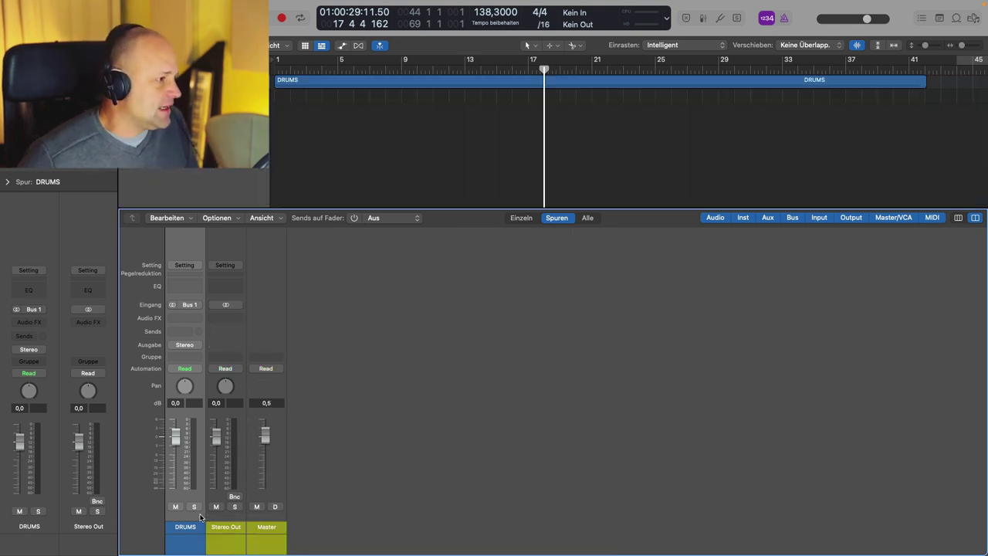
click(199, 517)
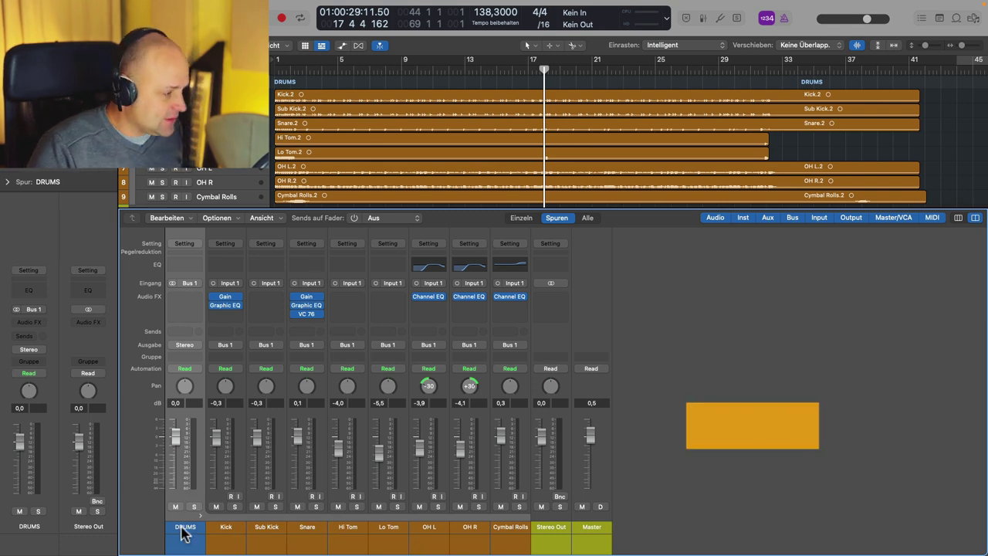
key(super+z)
key(super+z)
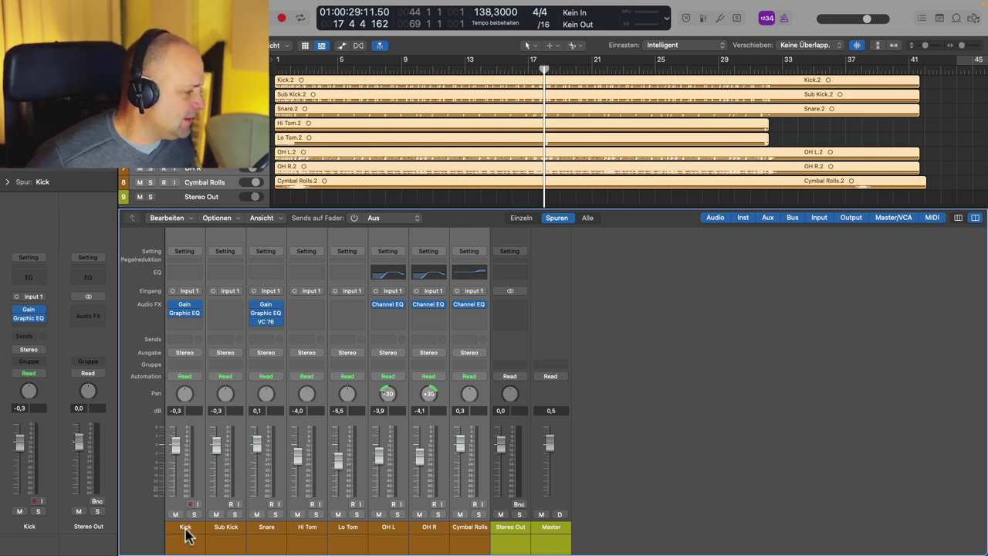
- Show the VCA component on the mixer's channel strips
right_click(186, 532)
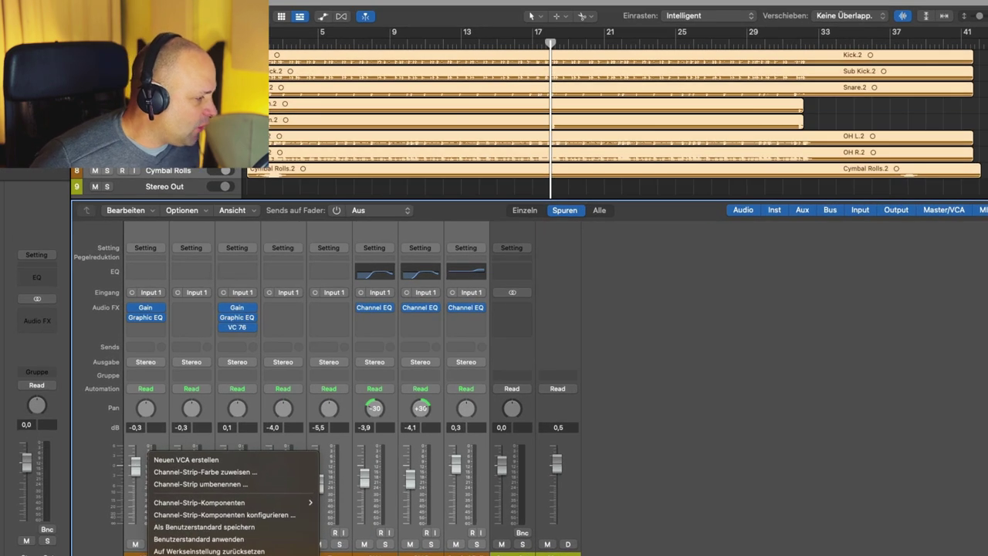
mouse_move(284, 502)
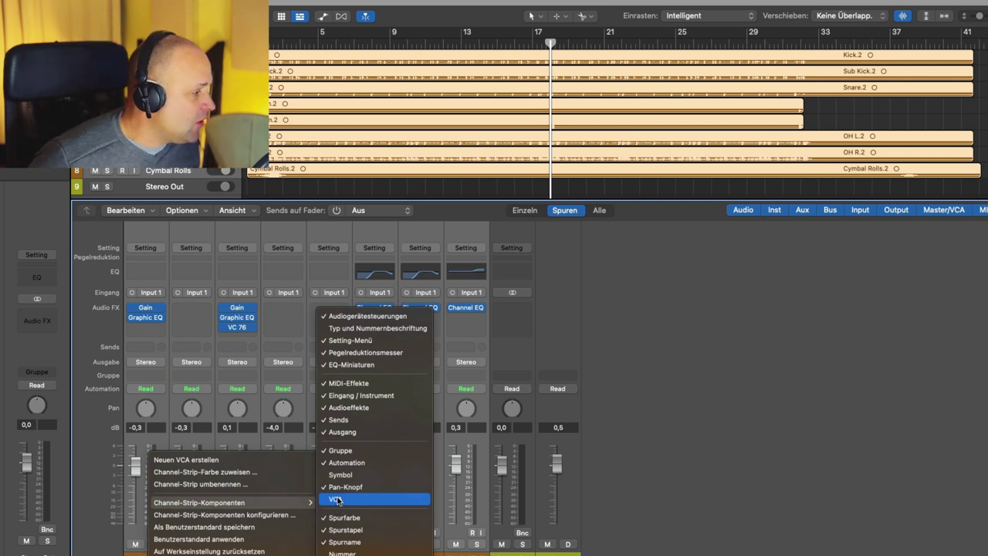
click(339, 500)
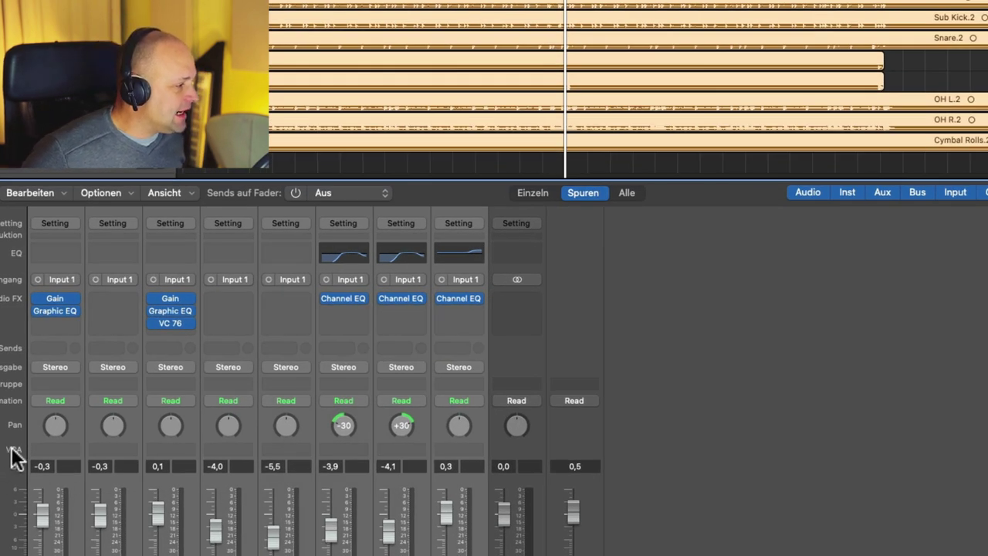
click(58, 448)
click(918, 473)
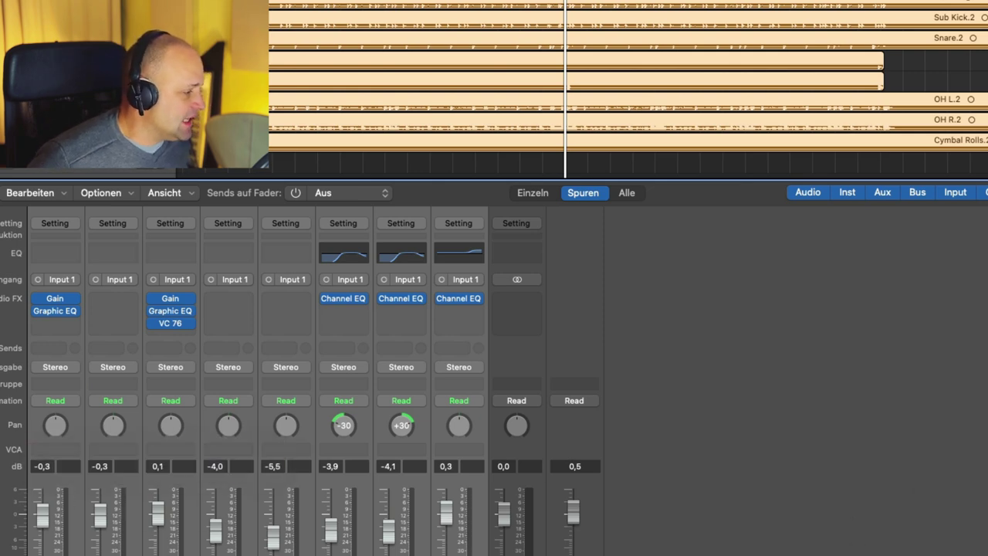
click(566, 312)
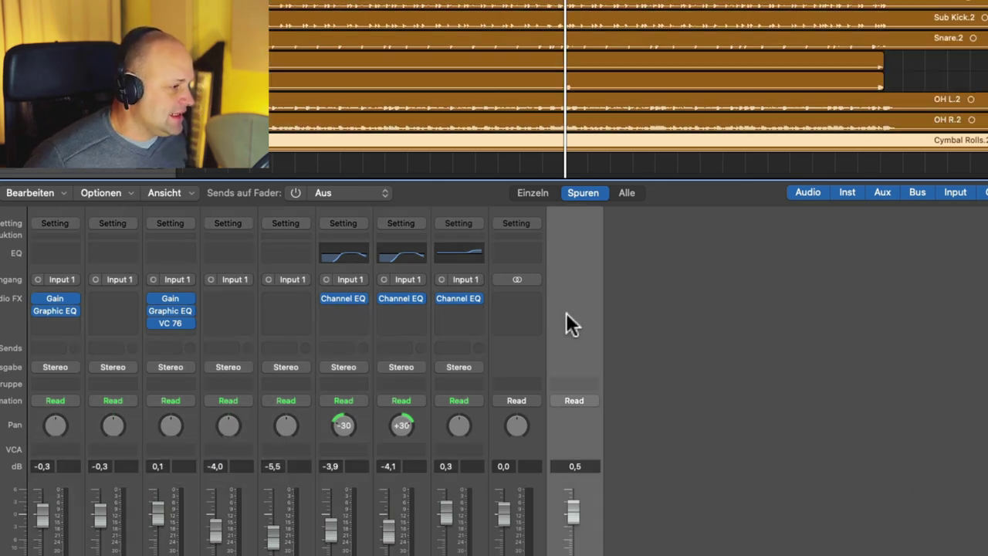
- Create a new VCA for the eight selected drum channels, Kick through Cymbal Rolls
drag(56, 553, 463, 553)
click(68, 449)
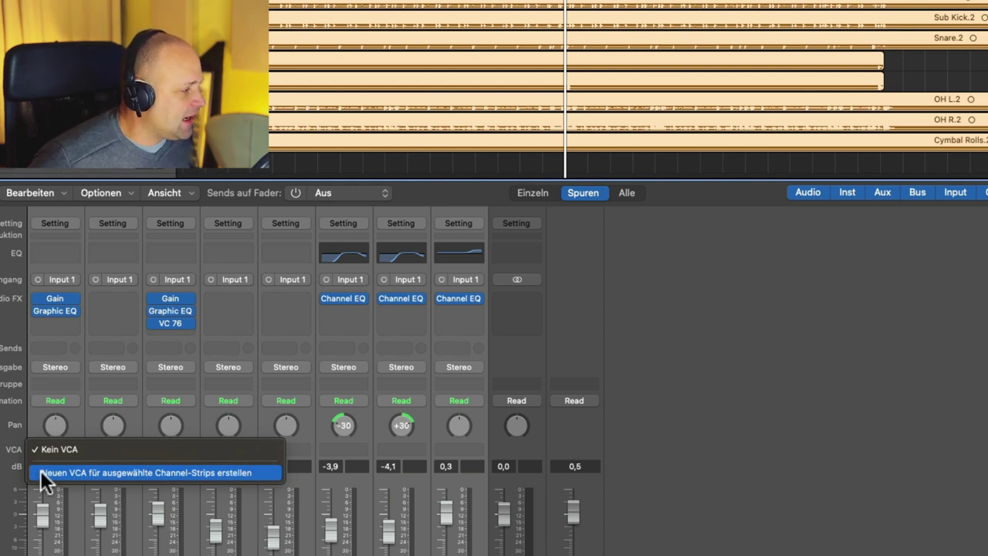
click(219, 472)
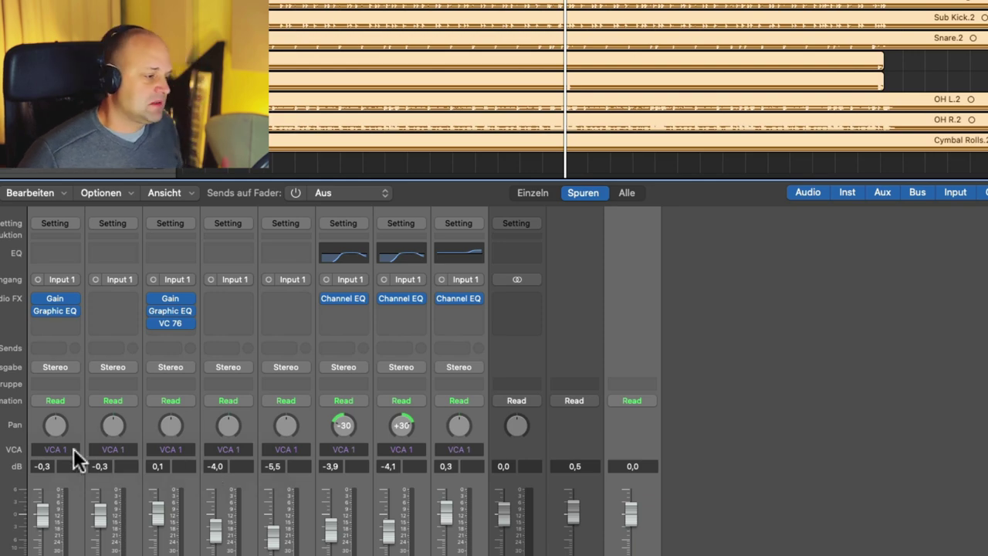
- Rename the new VCA channel to Drums VCA
click(589, 538)
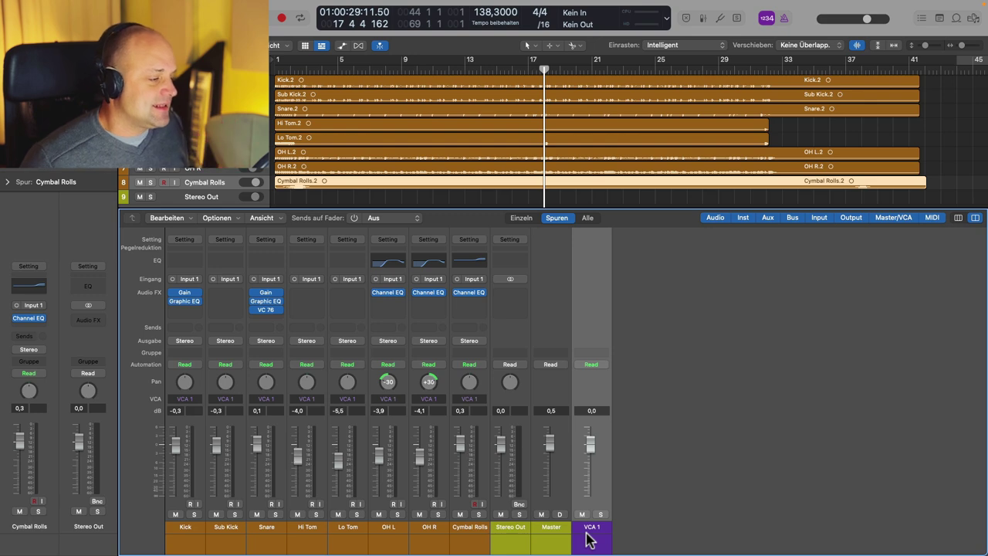
double_click(593, 528)
text(Drums V)
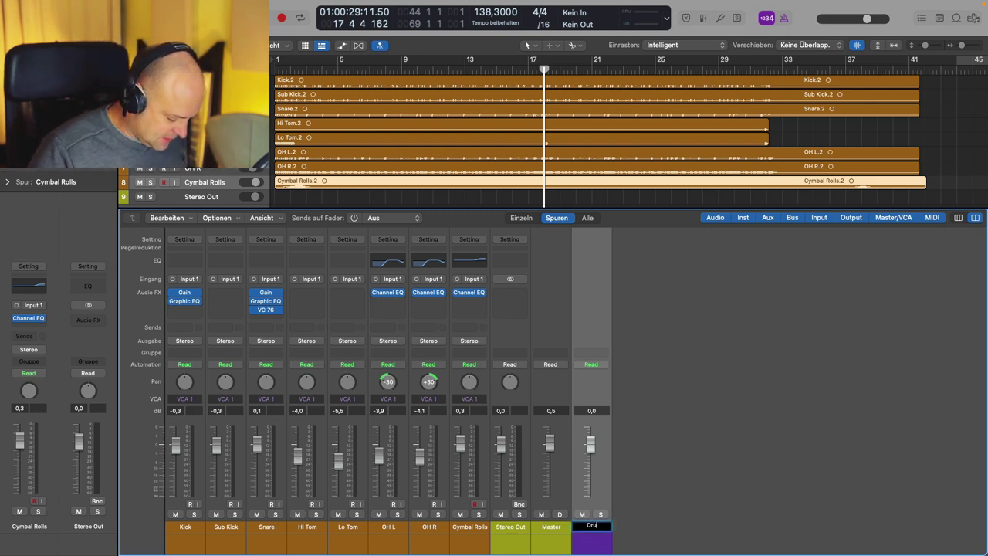
text(CA)
key(Return)
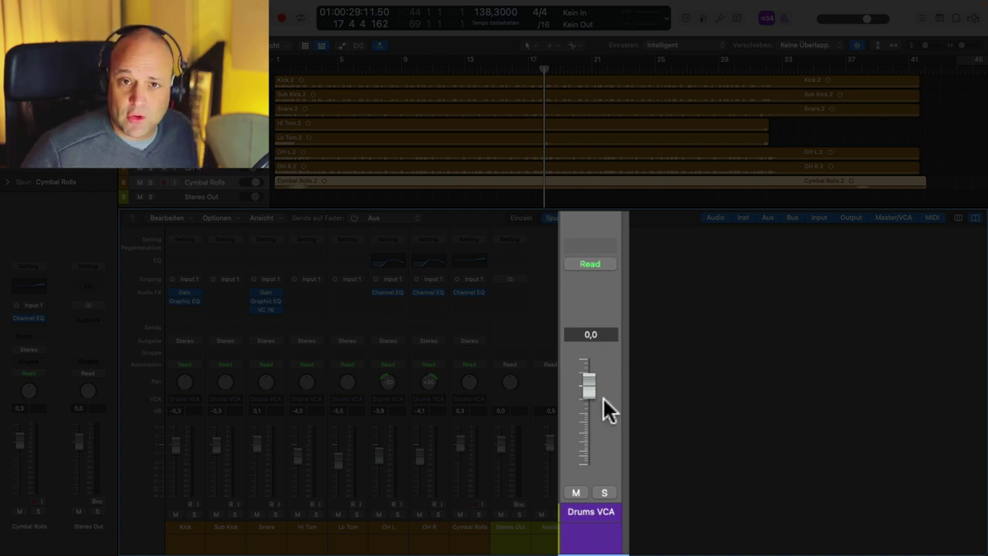
- Try out the mute, solo and volume fader of the Drums VCA channel
click(575, 493)
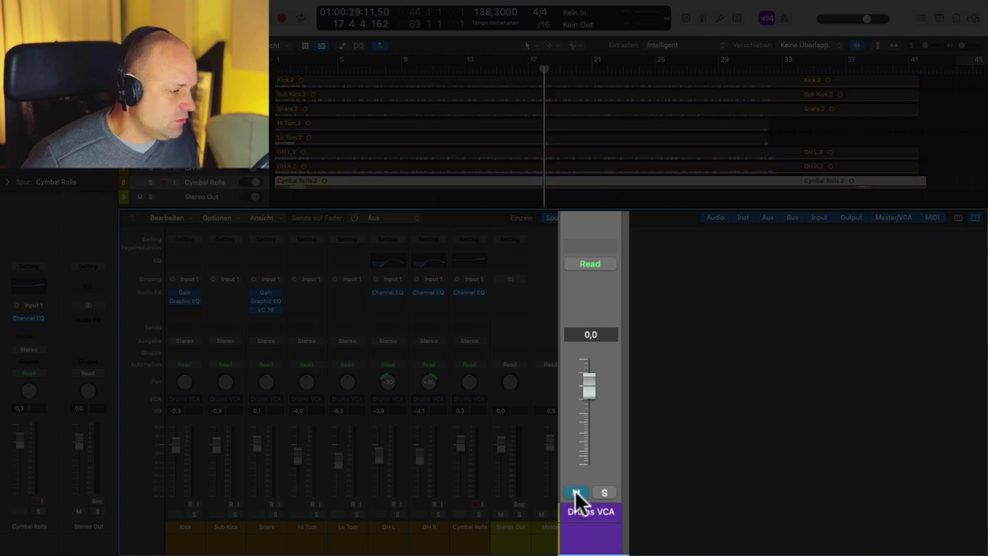
click(575, 492)
click(609, 492)
mouse_move(595, 401)
mouse_down()
mouse_move(591, 456)
mouse_move(589, 386)
mouse_up()
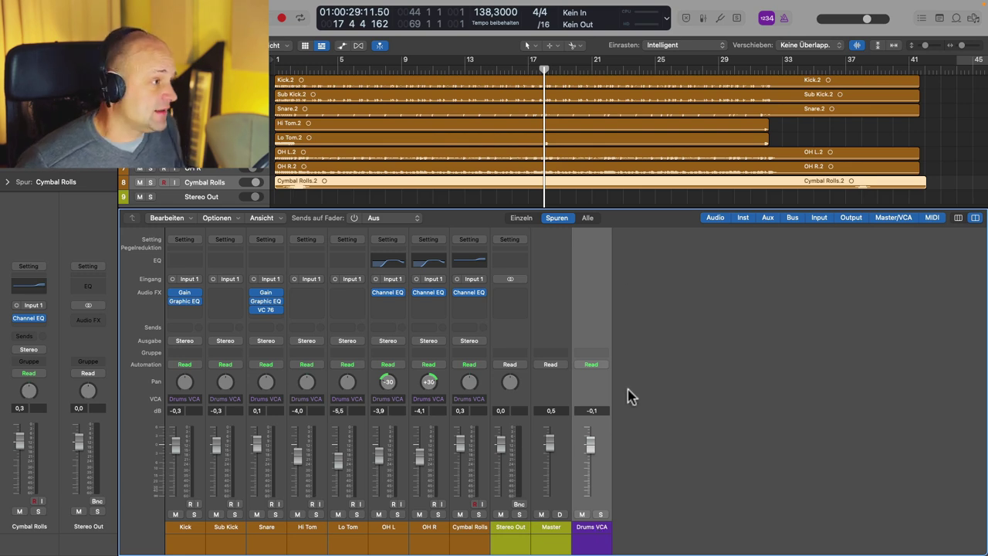
- Play the drums from about bar 12 while moving the Drums VCA fader back to 0,0 dB and toggling its mute
click(451, 69)
key(space)
mouse_move(591, 450)
mouse_down()
mouse_move(591, 486)
mouse_move(591, 445)
mouse_up()
click(582, 514)
click(583, 514)
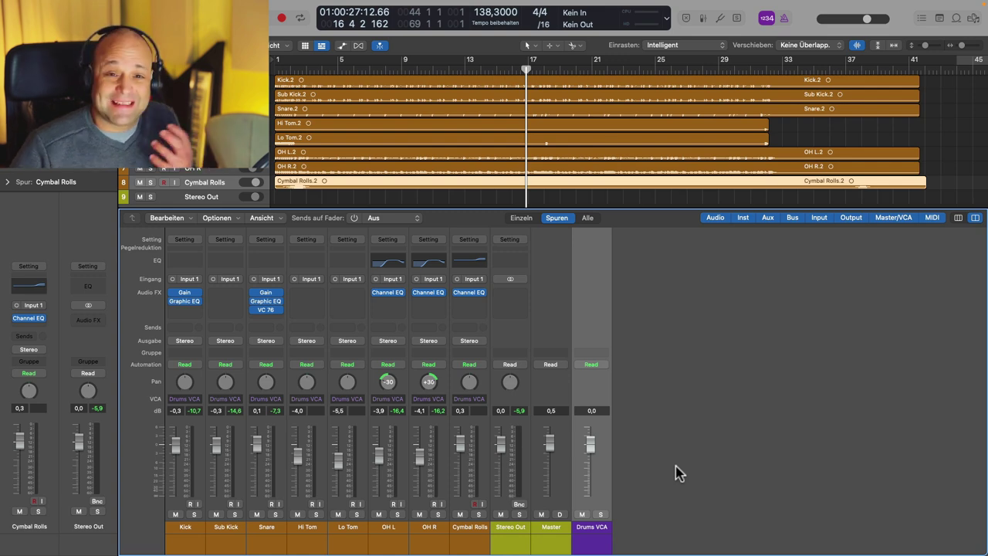
- Lower the faders of all eight drum channels together, bringing Kick to -0,8 dB and Cymbal Rolls to -0,2 dB
drag(183, 531, 457, 532)
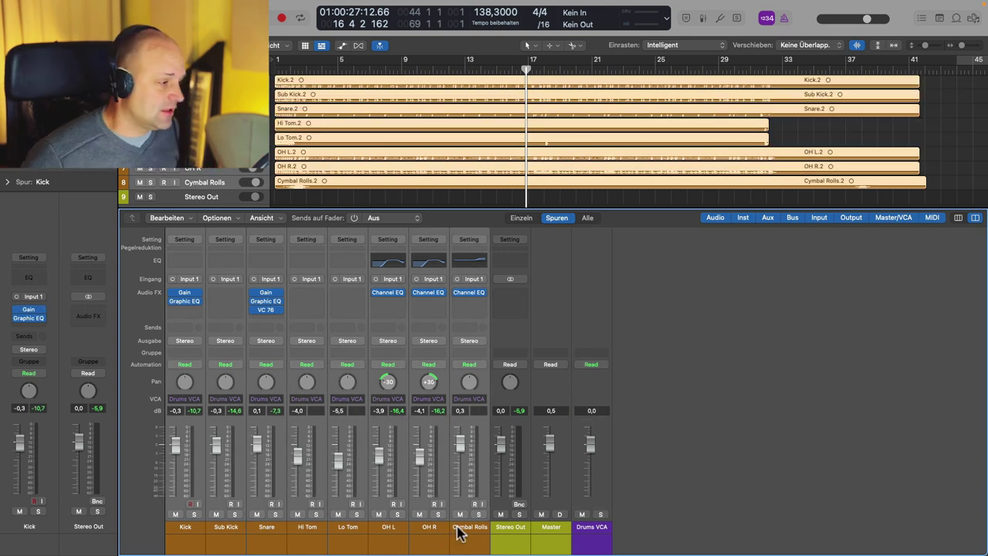
drag(461, 442, 461, 442)
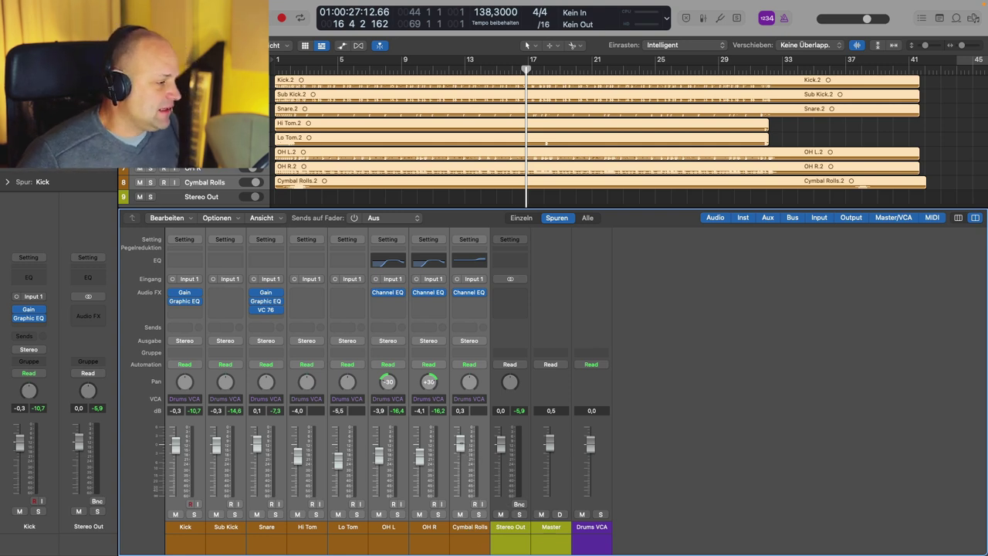
mouse_move(460, 443)
mouse_down()
mouse_move(461, 483)
mouse_move(460, 421)
mouse_move(460, 482)
mouse_move(460, 444)
mouse_up()
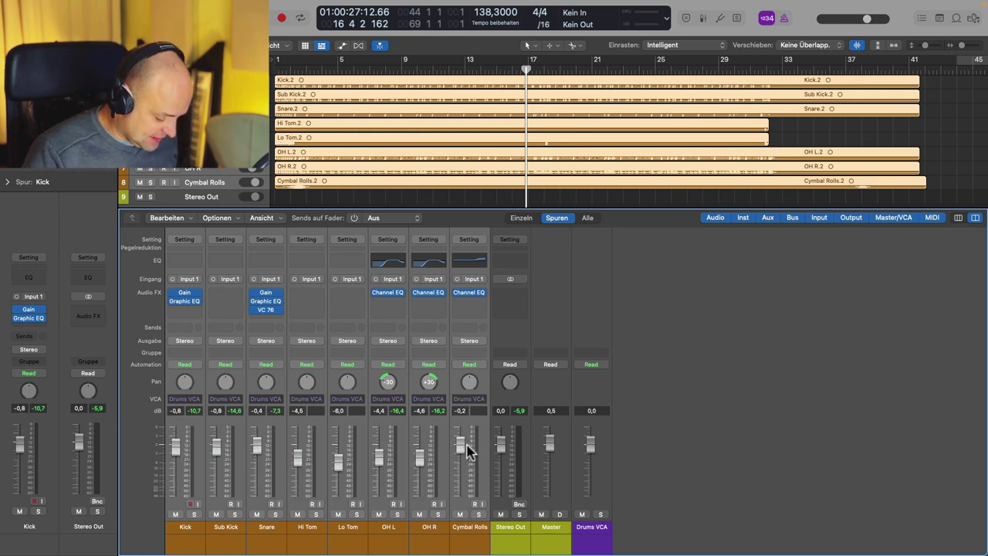
- Undo the renaming of the VCA and delete the VCA channel from the mixer
key(super+z)
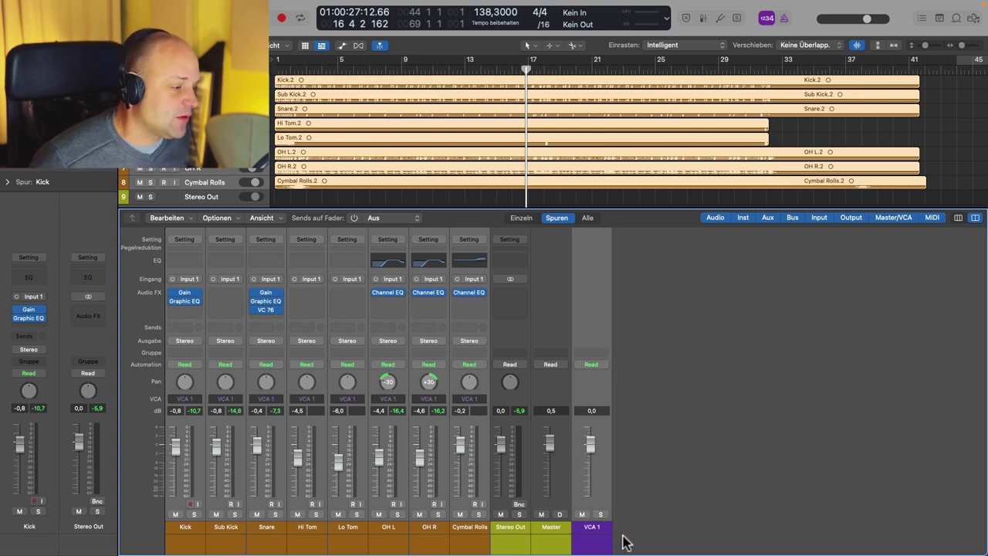
click(600, 527)
key(Delete)
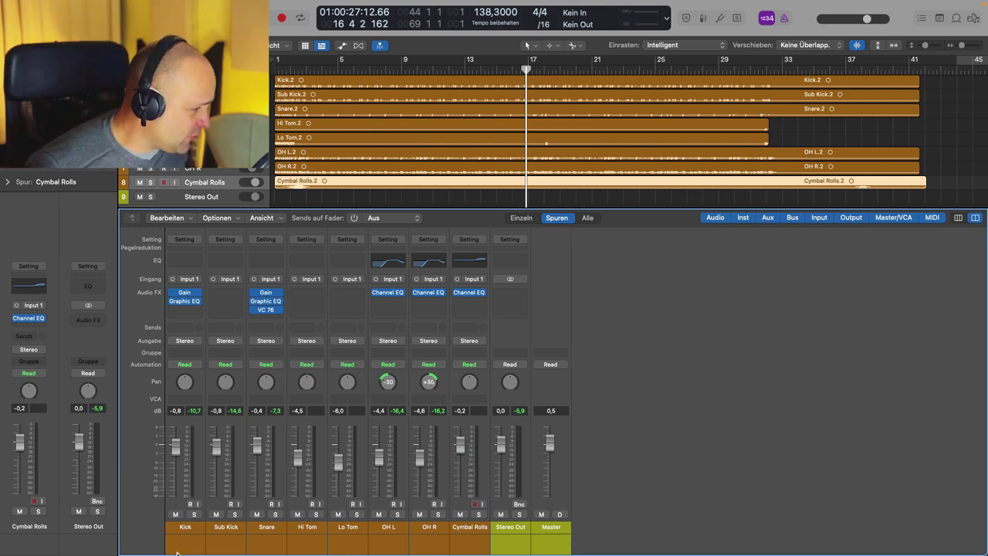
- Create a folder stack (Ordnerstapel) from the eight drum tracks, Kick through Cymbal Rolls
drag(185, 530, 478, 537)
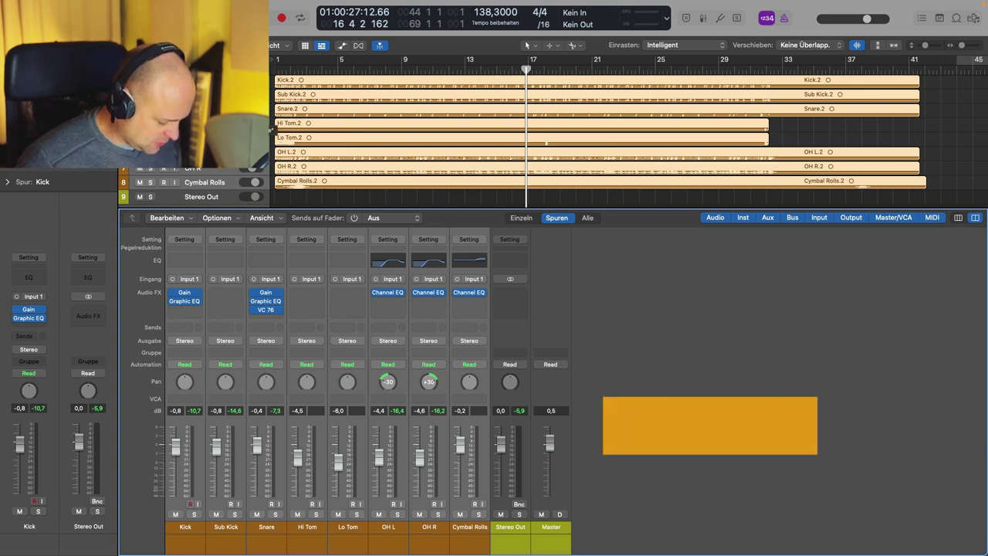
key(super+shift+d)
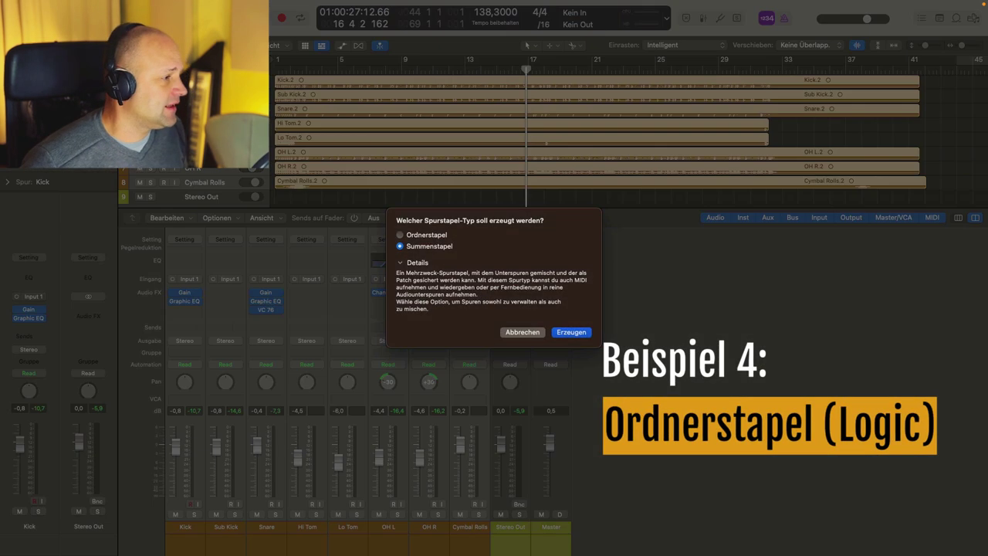
click(401, 235)
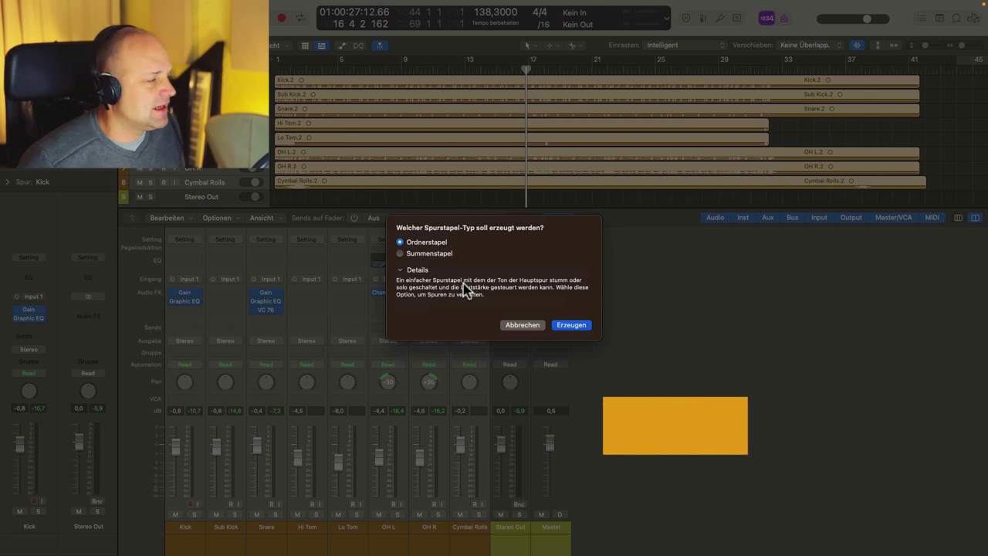
click(571, 325)
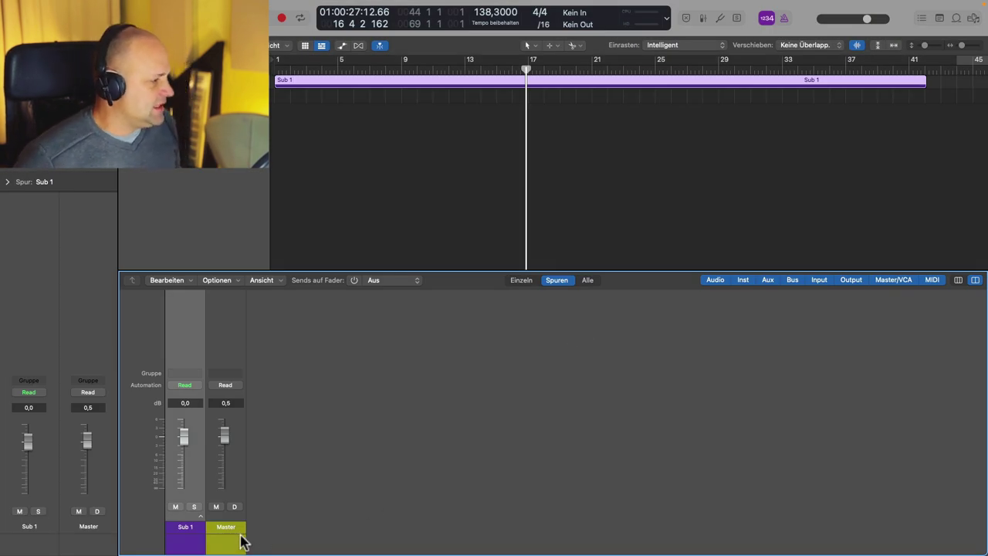
- Expand the folder stack, try its volume fader, and collapse and re-expand its subtracks
double_click(199, 523)
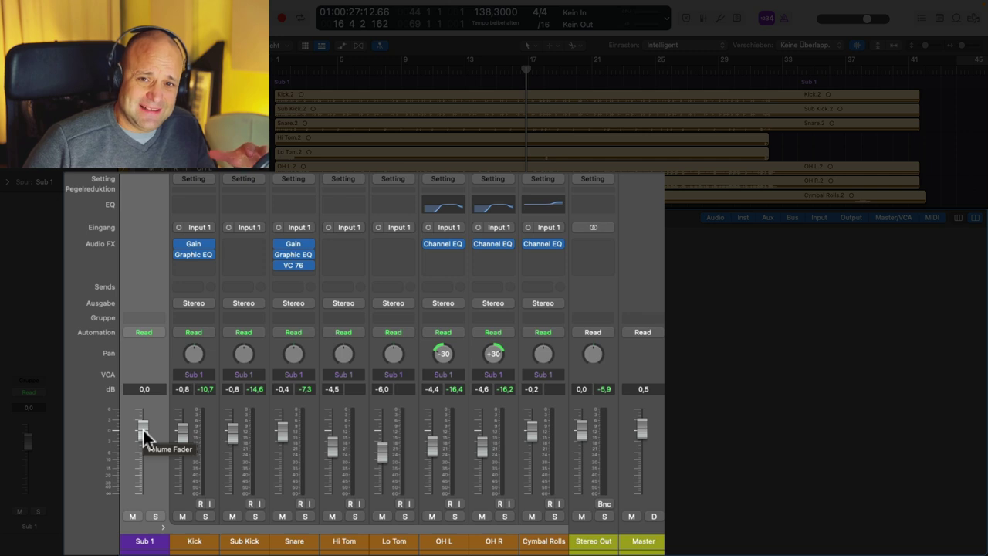
mouse_move(147, 448)
mouse_down()
mouse_move(143, 486)
mouse_move(142, 431)
mouse_up()
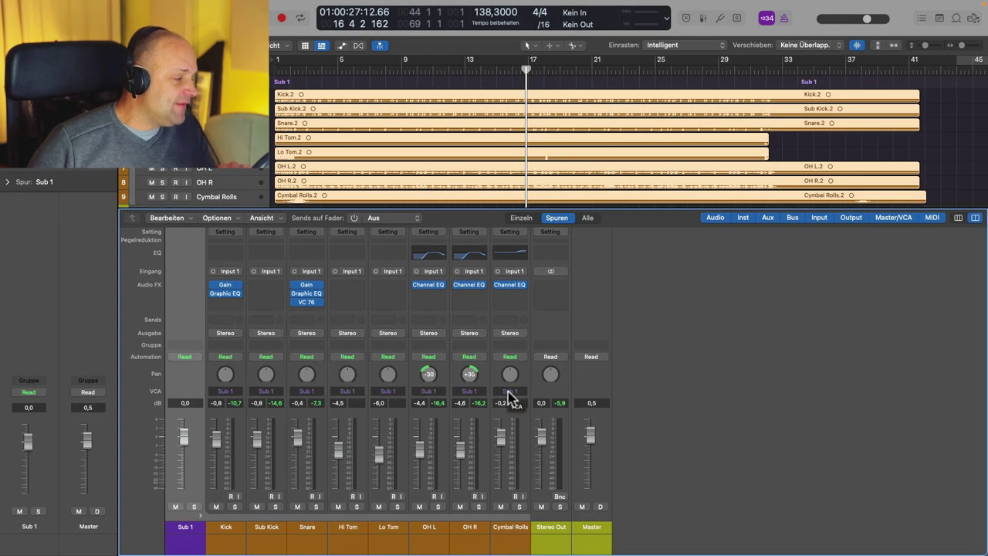
click(200, 512)
click(199, 514)
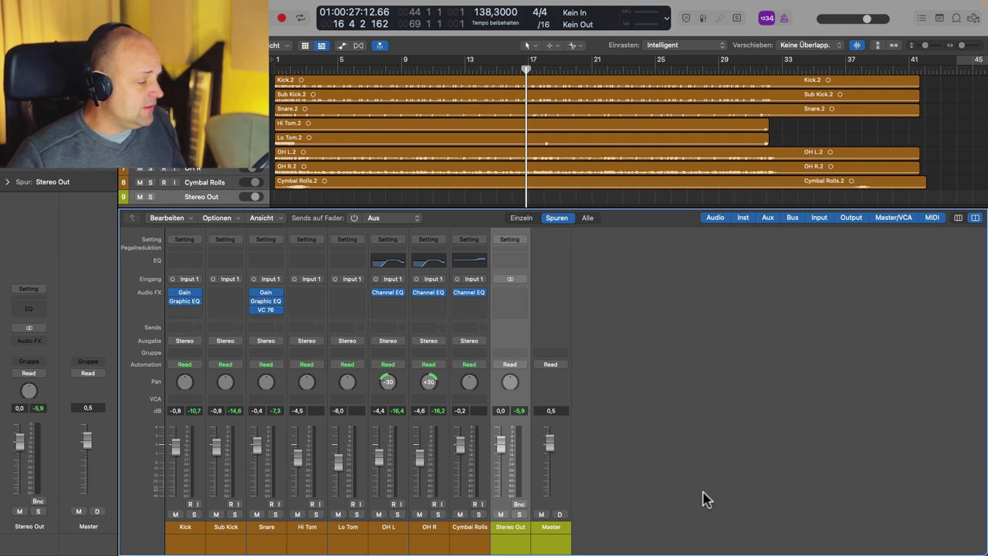
- Add a send to Bus 1 on all eight drum channels, Kick through Cymbal Rolls
drag(185, 530, 474, 541)
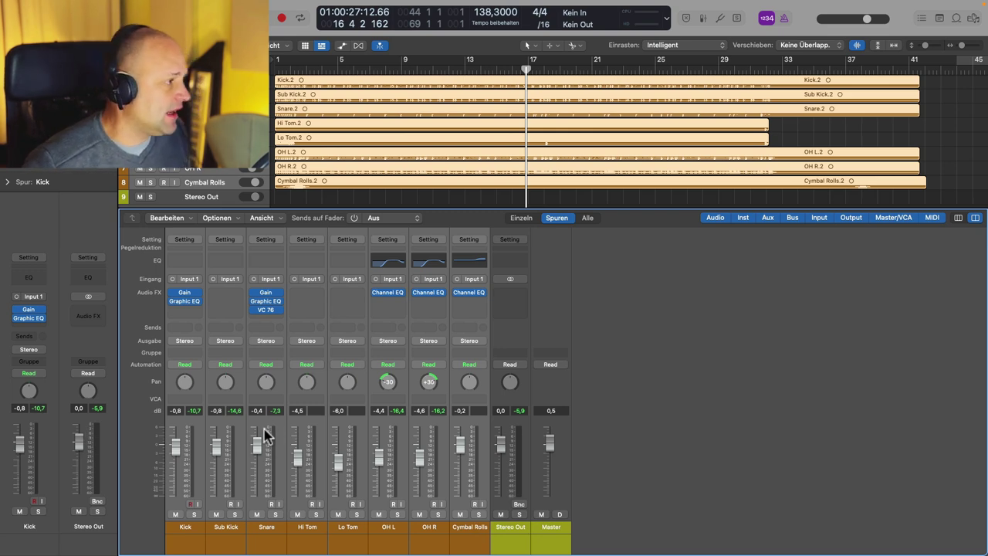
click(182, 327)
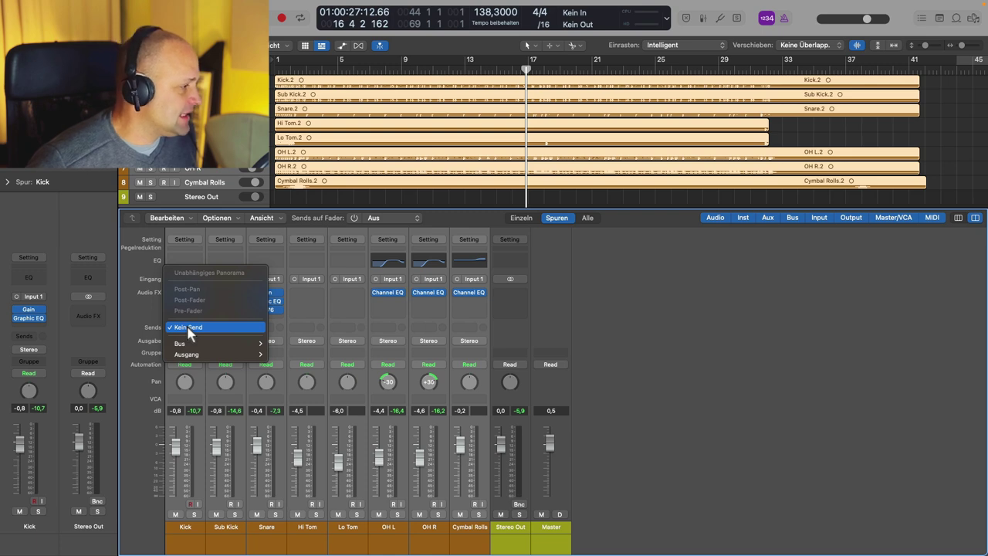
mouse_move(187, 344)
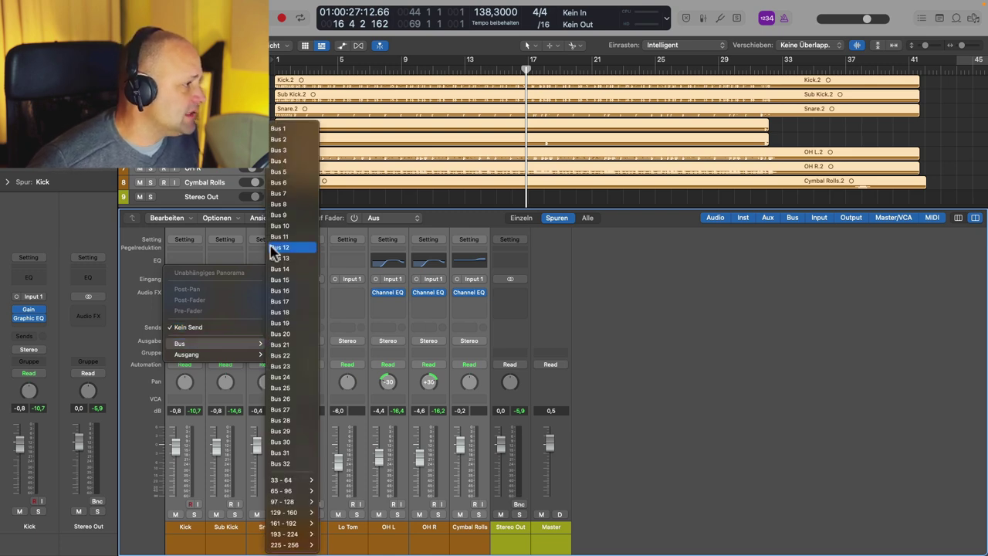
click(281, 129)
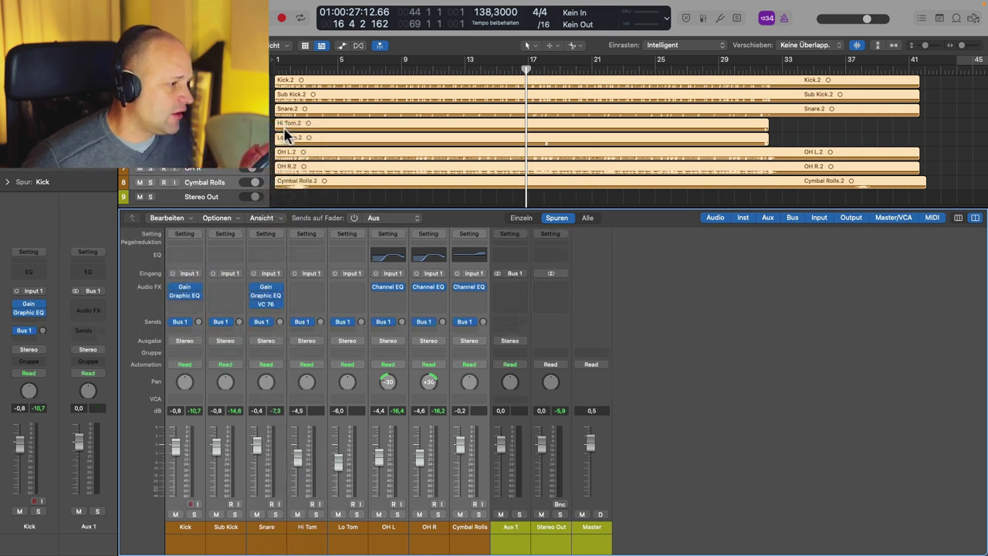
- Rename the new aux channel fed by Bus 1 to DRM Hall
double_click(512, 527)
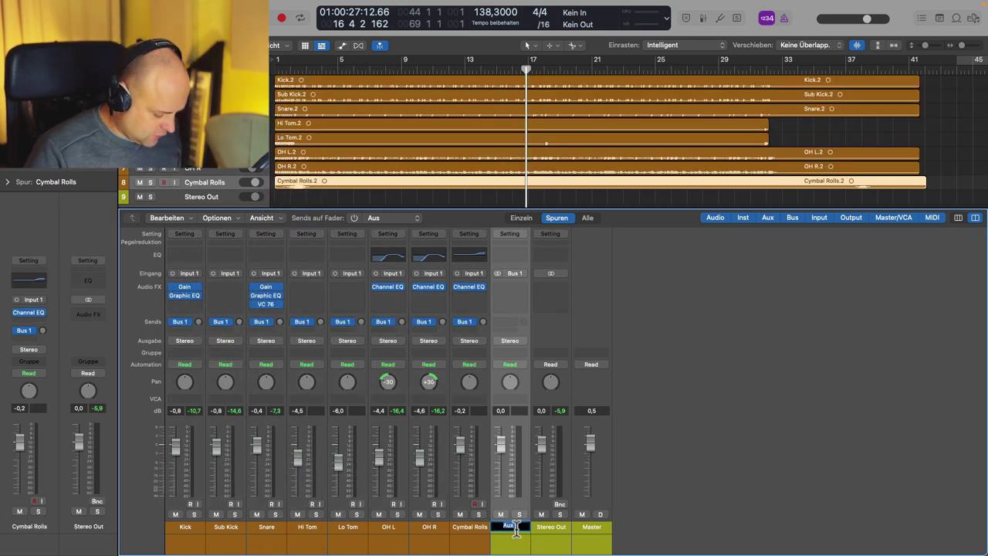
text(DRM Hall)
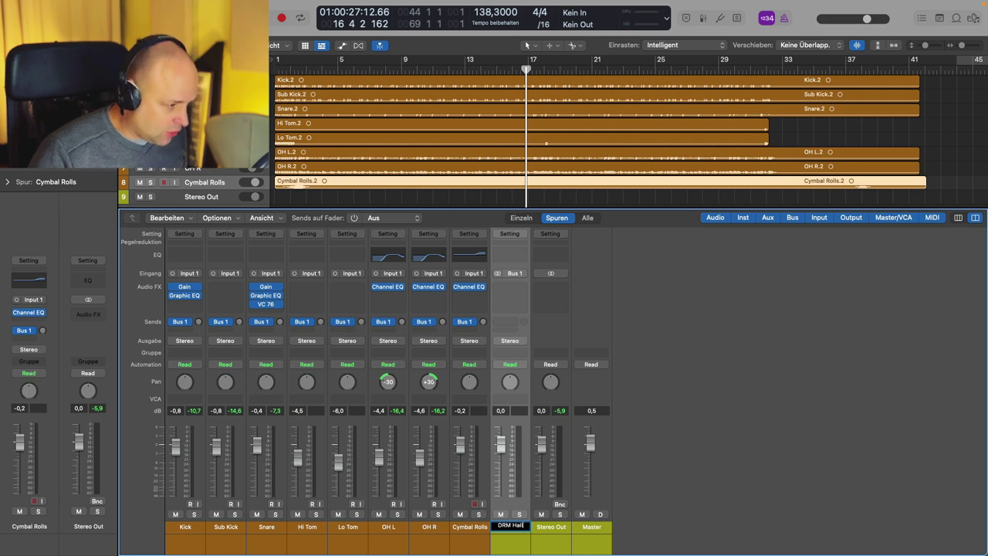
key(Return)
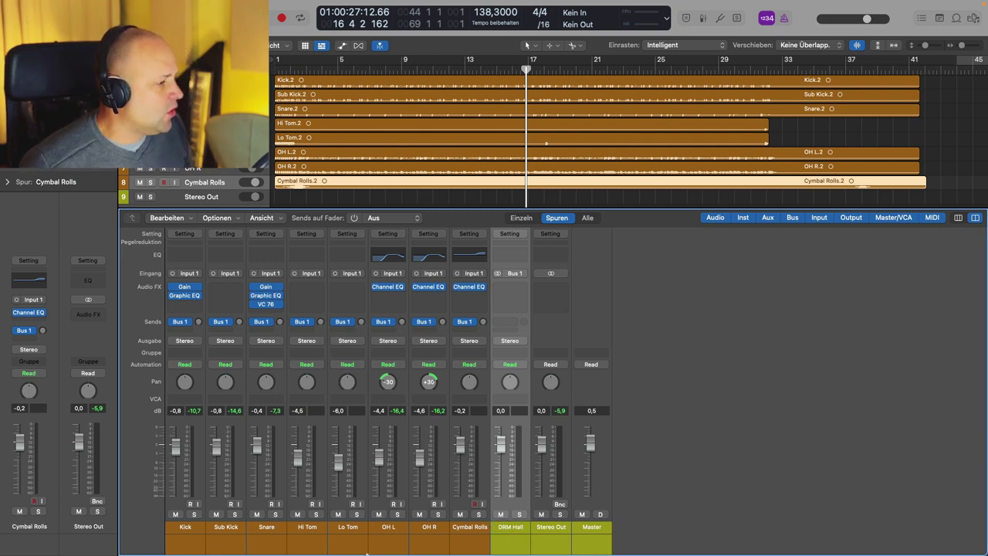
- Insert the Space Designer reverb in stereo on the DRM Hall aux channel
click(523, 292)
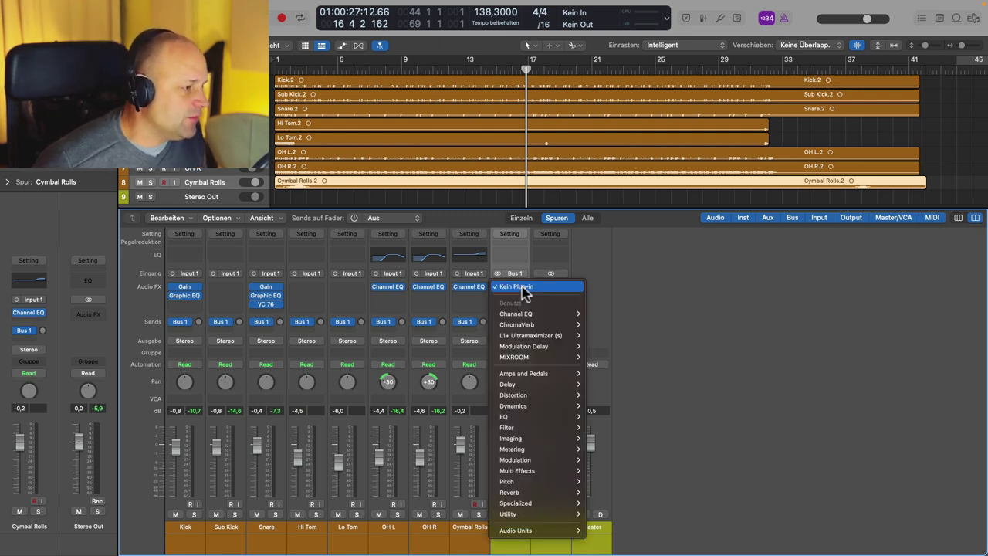
mouse_move(578, 503)
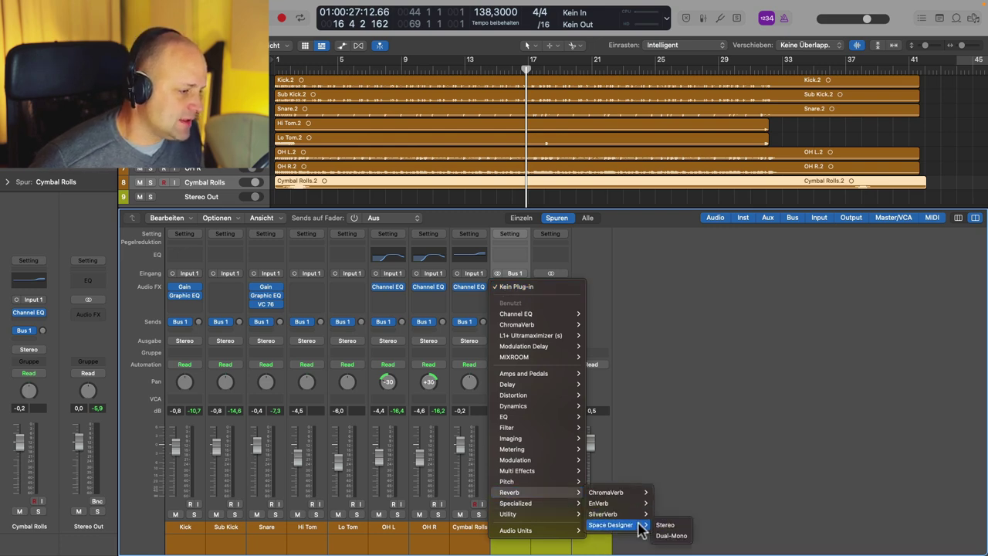
click(670, 527)
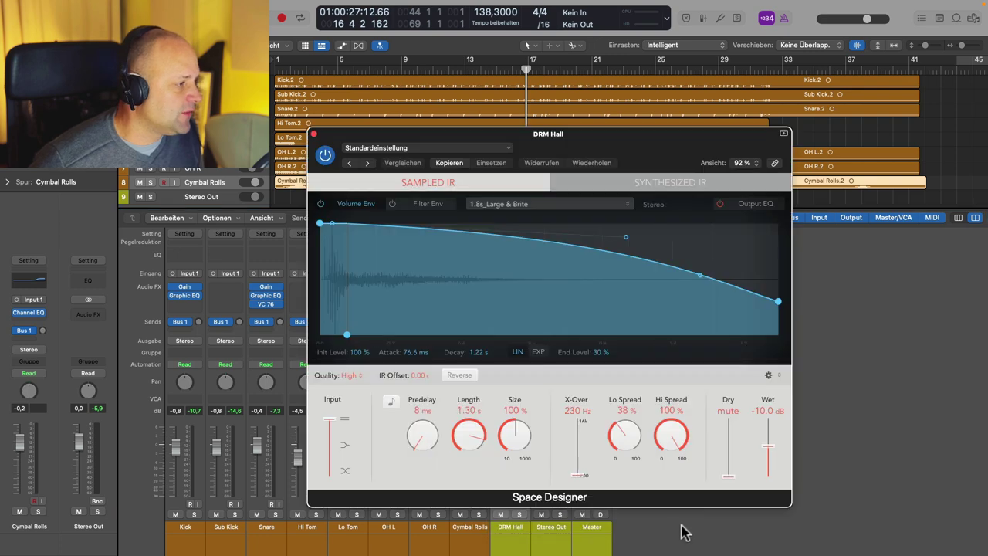
- Load Space Designer's large-room preset 02.1s Big Drums, set Wet to 0.0 dB and close the plug-in window
click(490, 148)
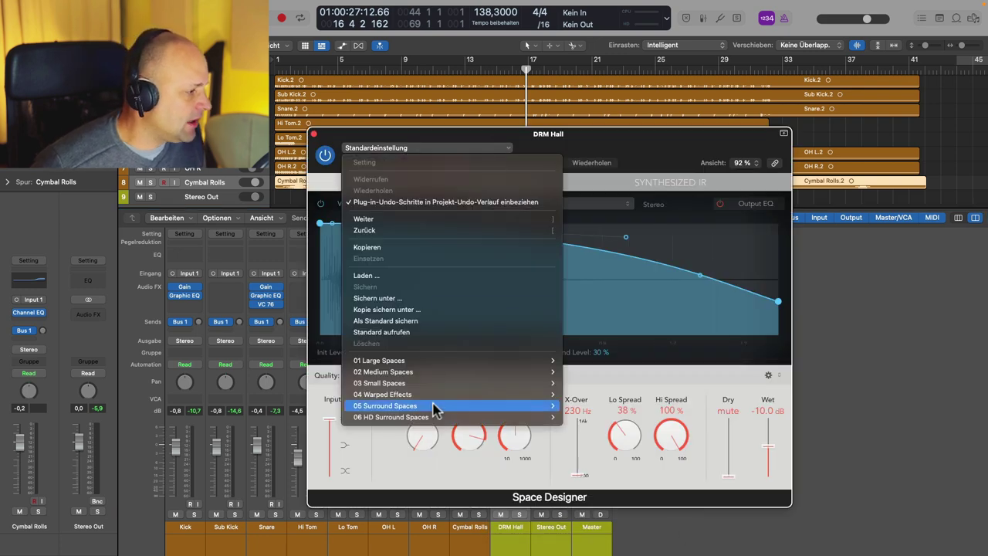
mouse_move(440, 362)
mouse_move(597, 363)
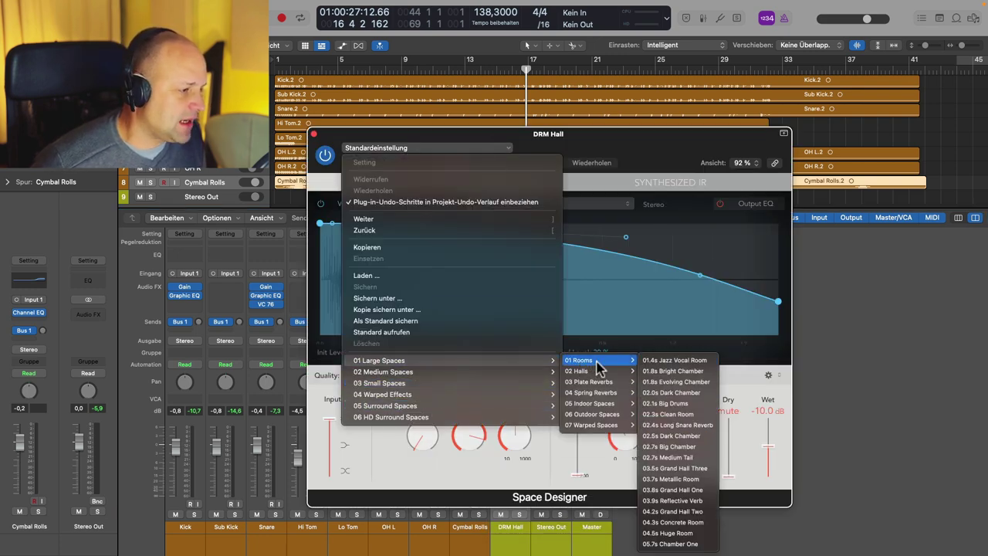
click(707, 409)
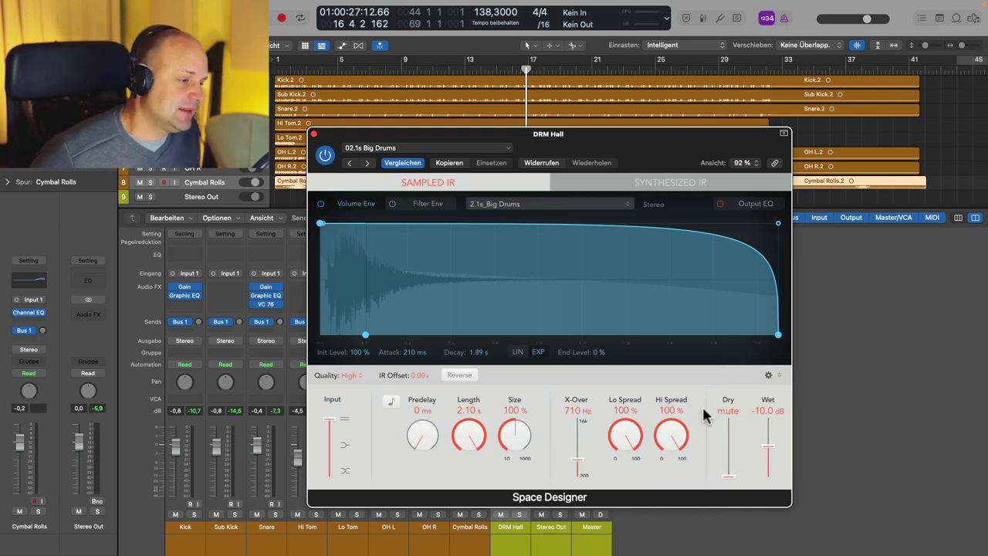
drag(766, 451, 766, 395)
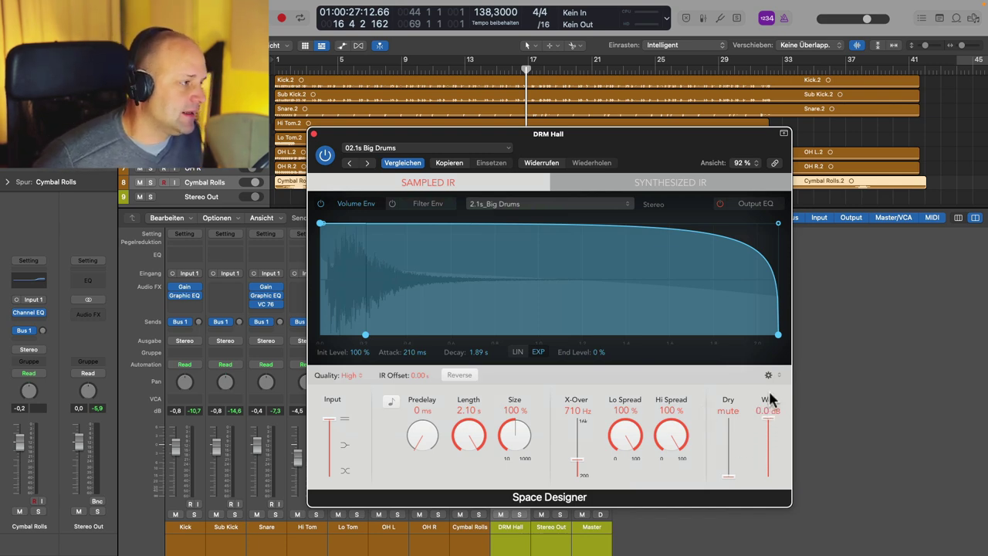
click(312, 134)
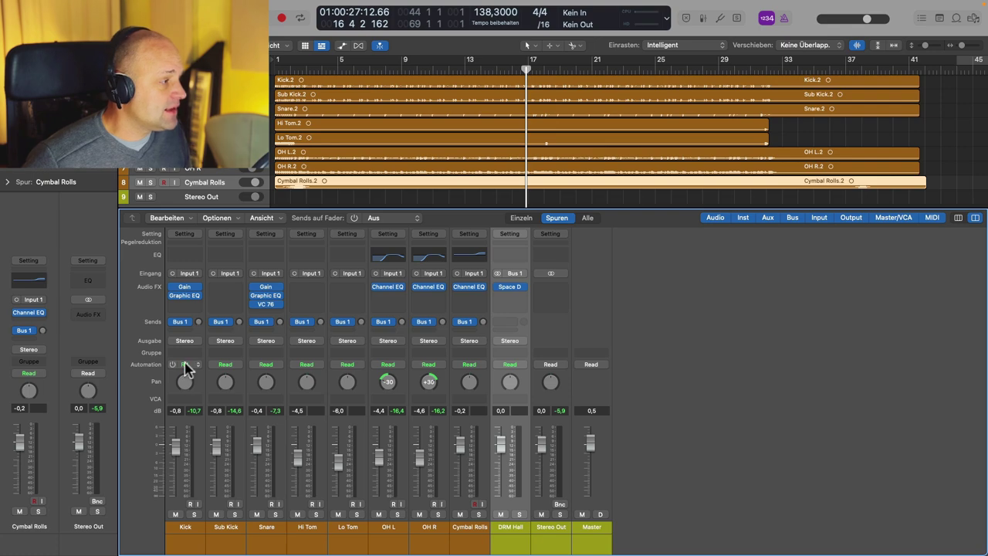
- Solo the Kick channel, start playback and raise its send level to Bus 1
drag(199, 322, 199, 317)
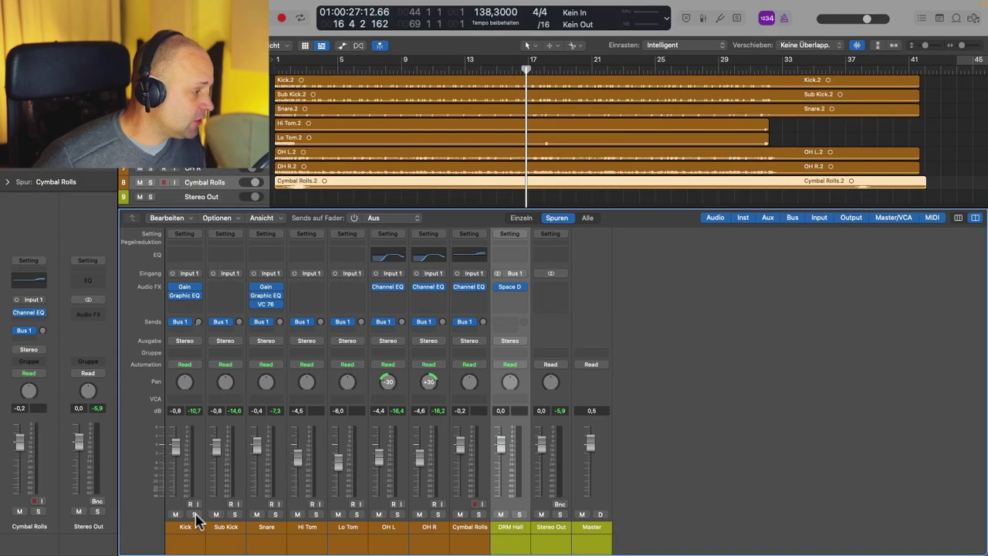
click(194, 514)
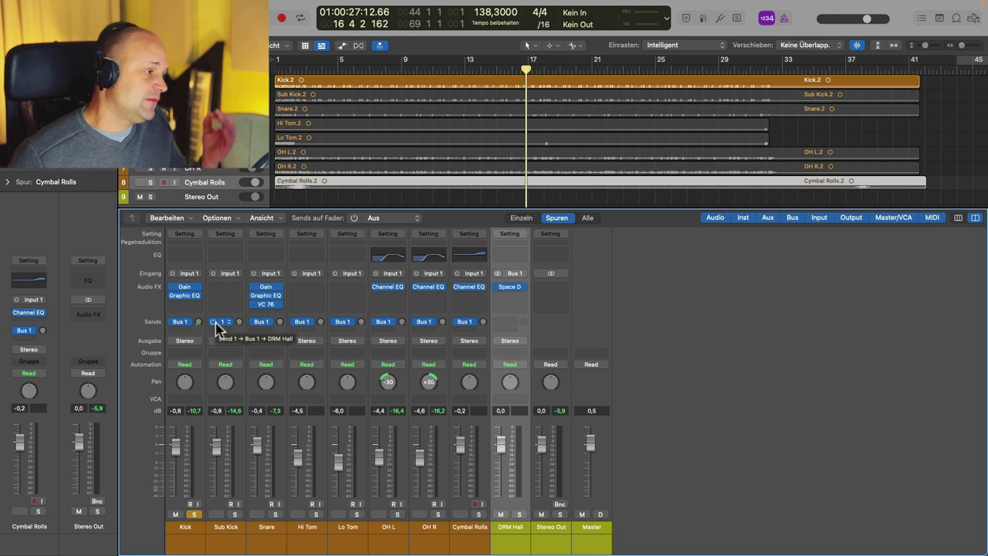
key(space)
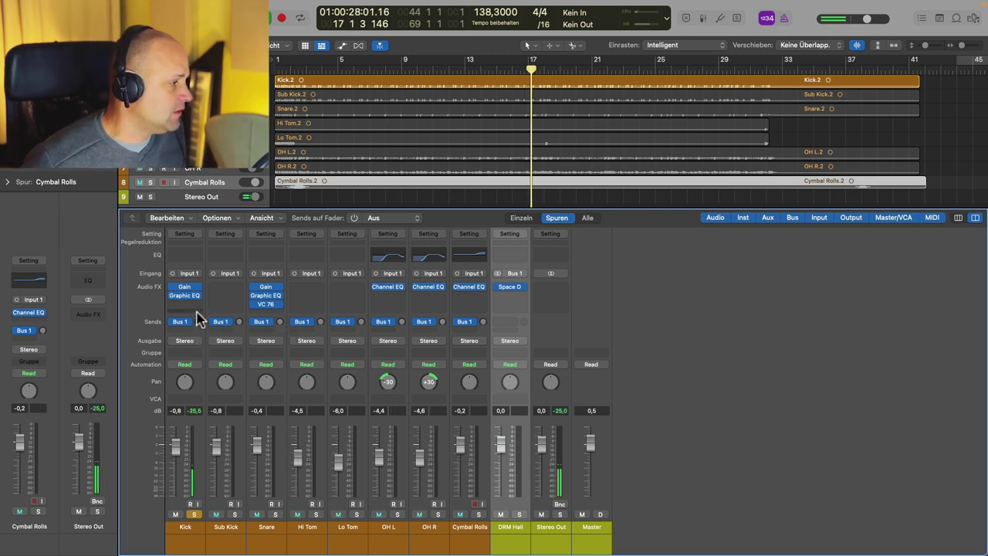
drag(199, 322, 273, 303)
- Raise the Bus 1 sends of the soloed Snare, Hi Tom and Lo Tom, with the toms at -25.5 dB, and clear all solos
click(234, 514)
click(234, 514)
click(276, 513)
drag(308, 533, 352, 530)
click(357, 514)
drag(325, 321, 325, 321)
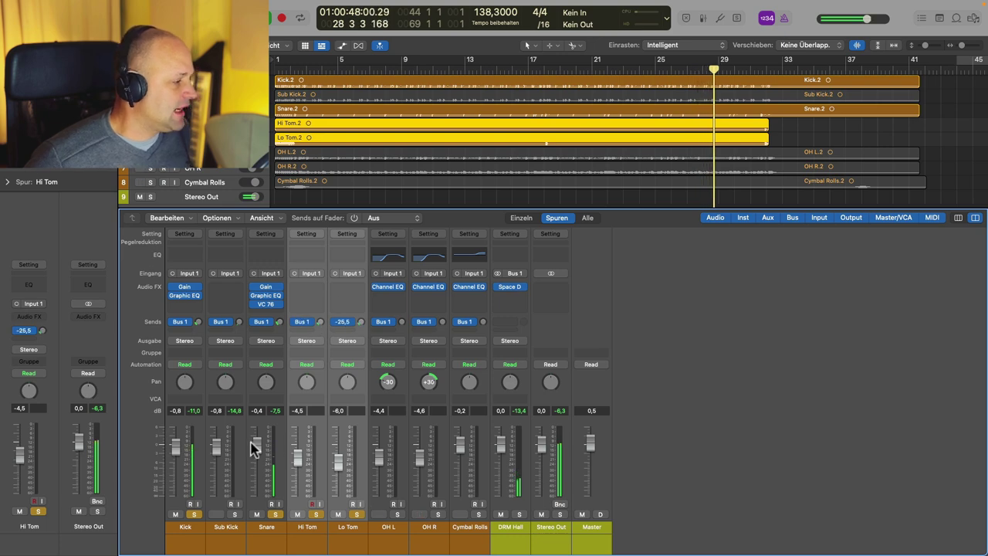
shift+click(183, 530)
click(357, 514)
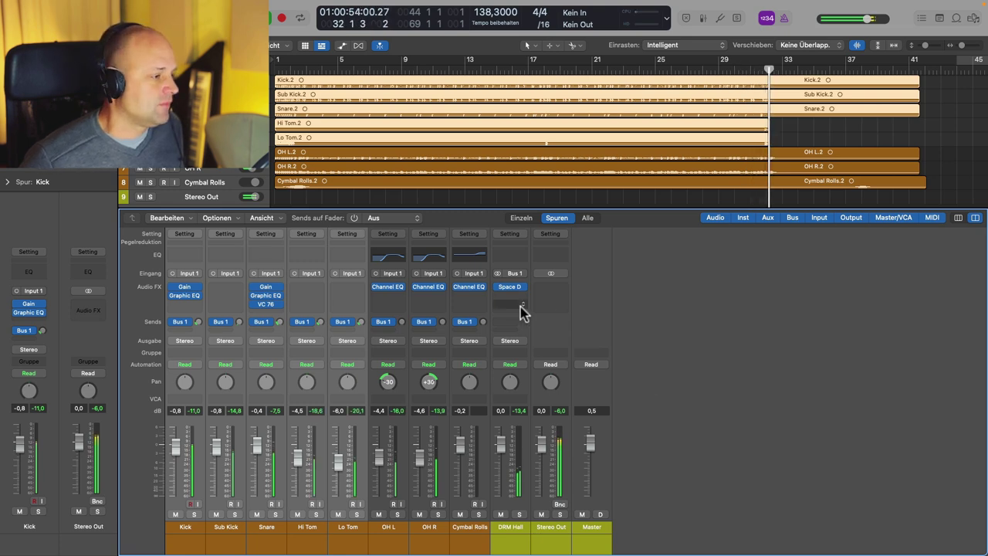
- Play the drums from bar 10 and compare the mix with the DRM Hall aux muted and unmuted
click(431, 65)
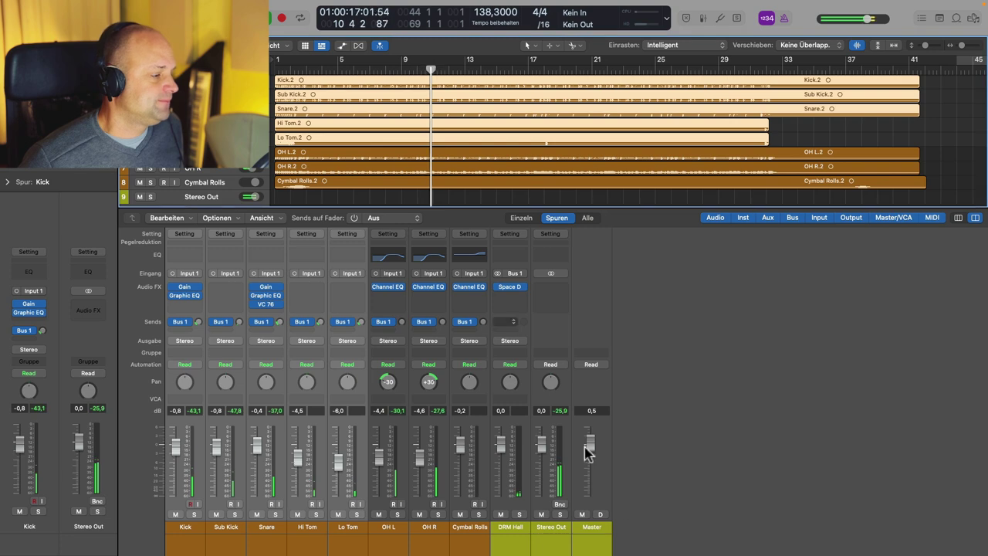
click(501, 514)
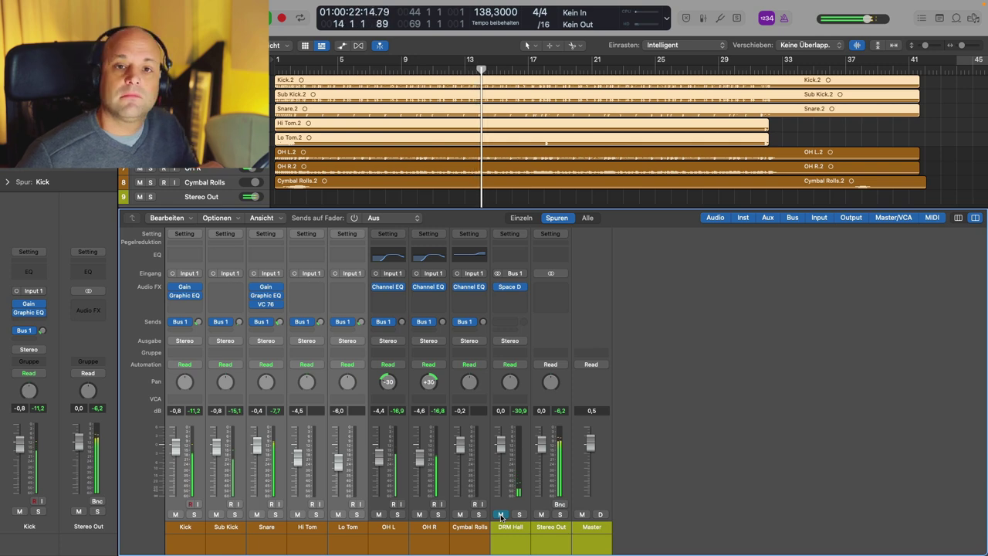
click(501, 516)
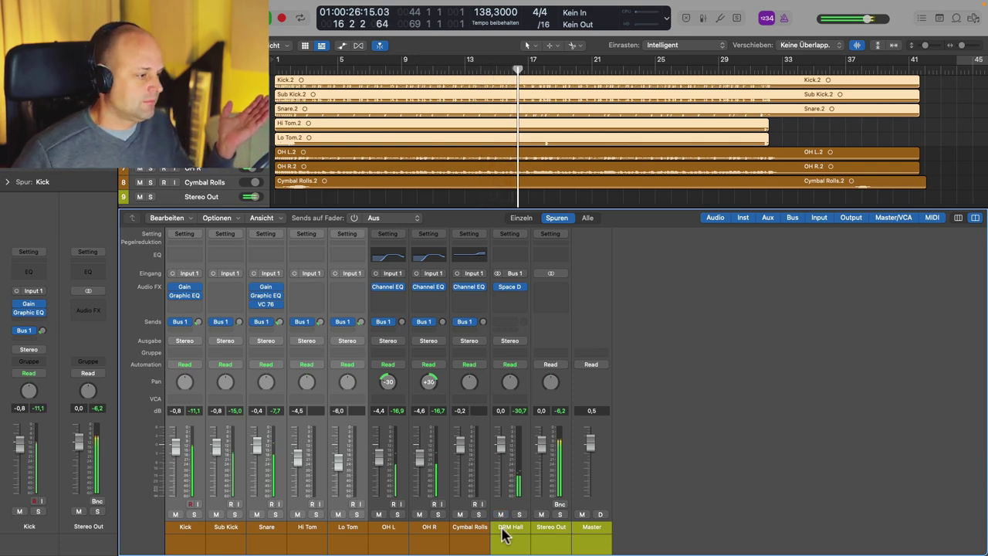
click(522, 541)
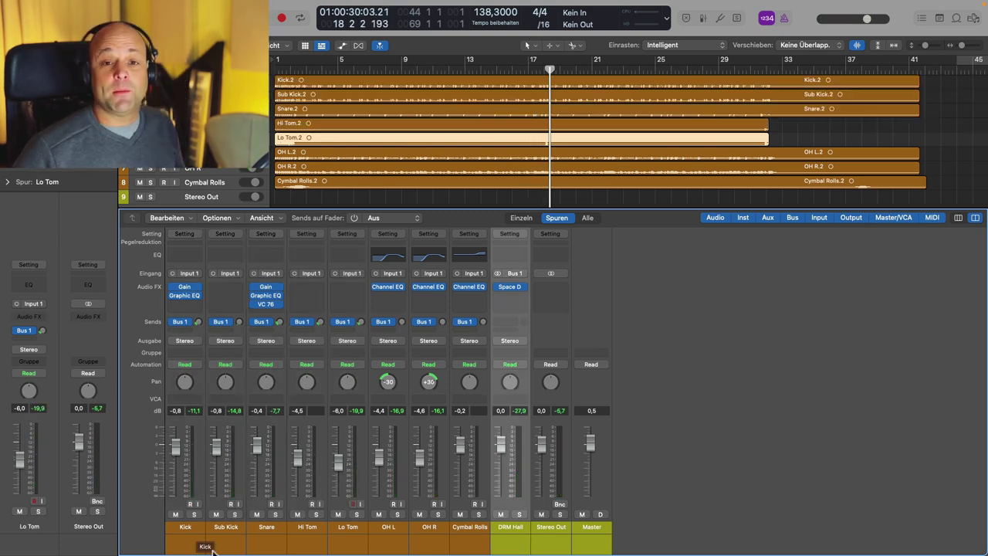
- Remove the Bus 1 send from all eight drum channels, Kick through Cymbal Rolls
drag(193, 538, 476, 540)
click(472, 323)
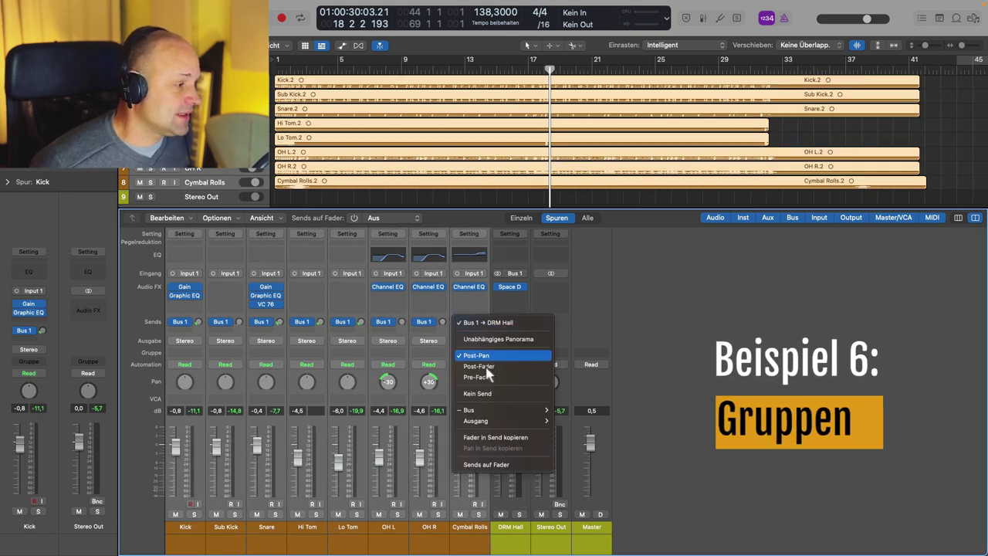
click(492, 394)
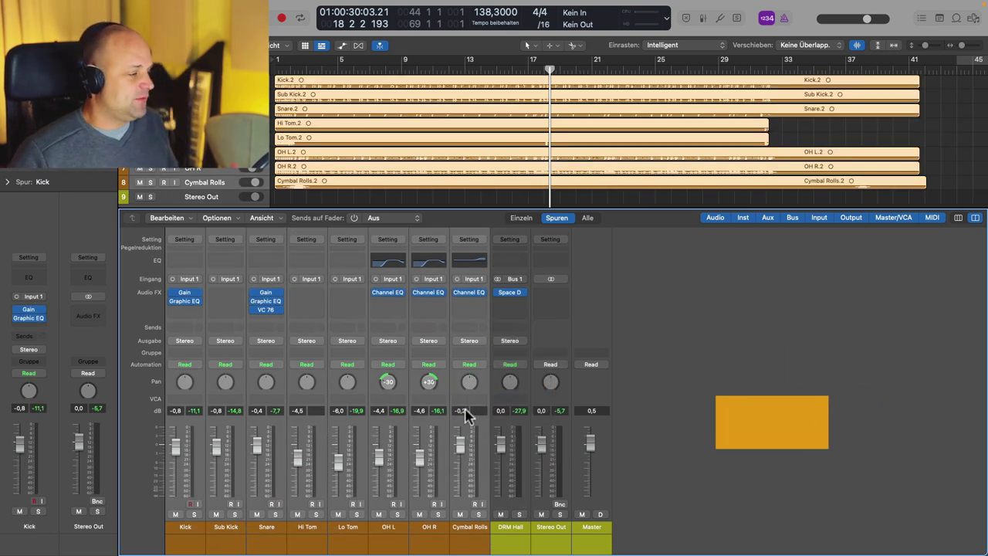
- Assign the eight drum channels, Kick through Cymbal Rolls, to a new mixer group, Gruppe 1
click(170, 541)
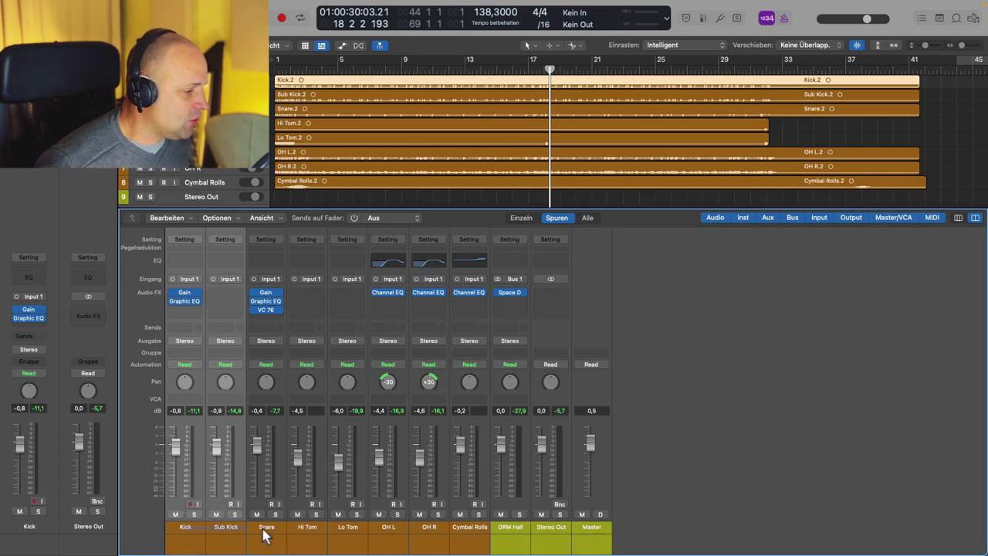
drag(232, 533, 461, 534)
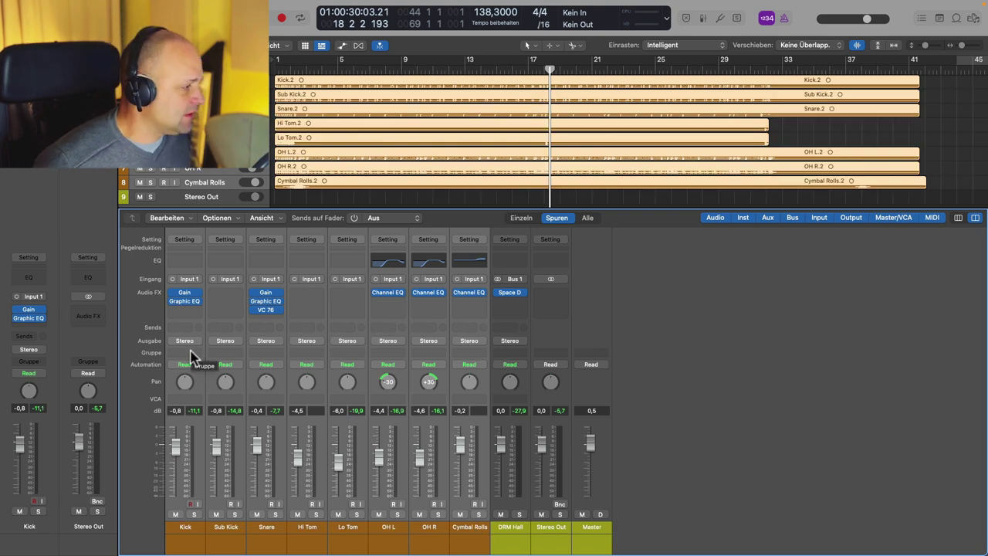
click(193, 356)
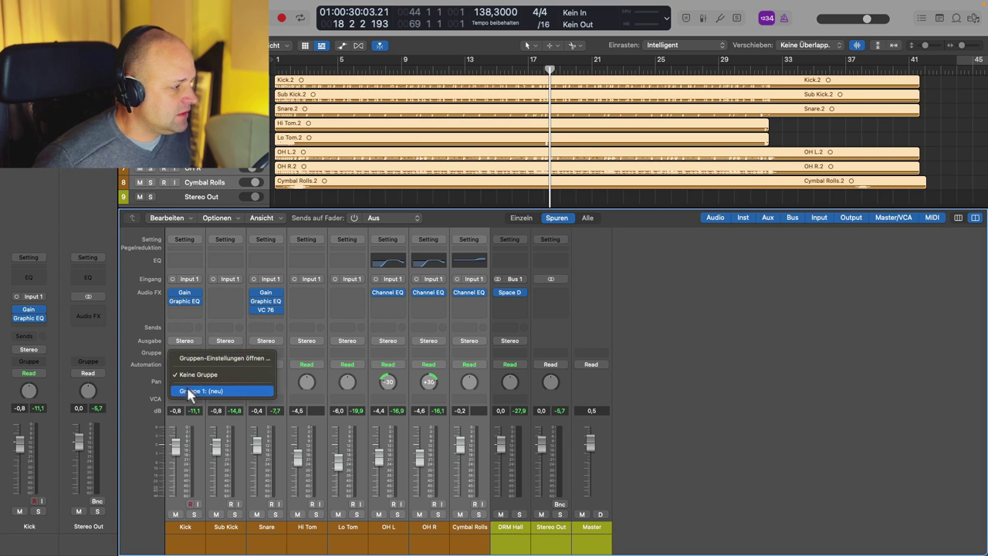
click(206, 391)
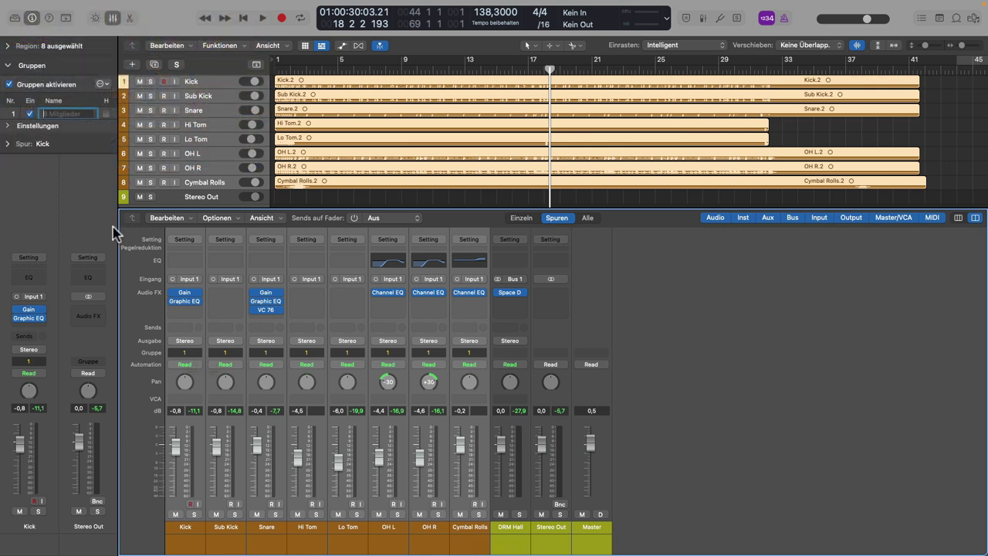
- Widen the inspector, expand the group's settings, and test the linked mute by muting and unmuting the Kick
drag(119, 213, 153, 218)
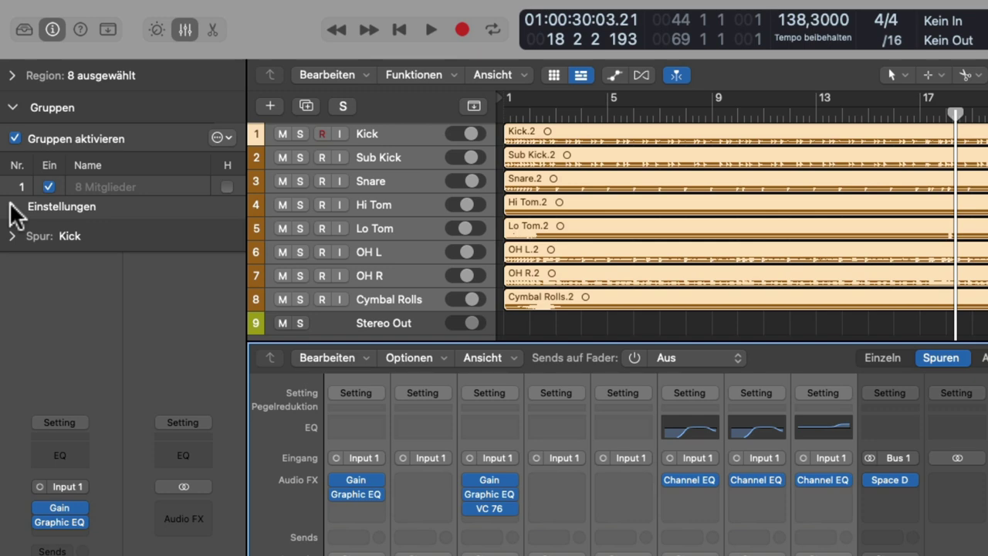
click(12, 207)
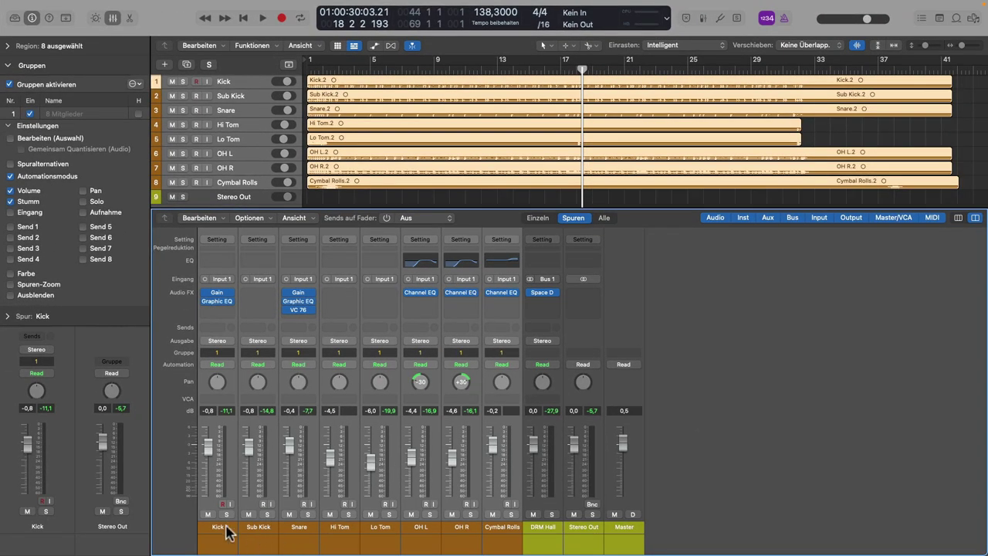
click(561, 545)
click(207, 514)
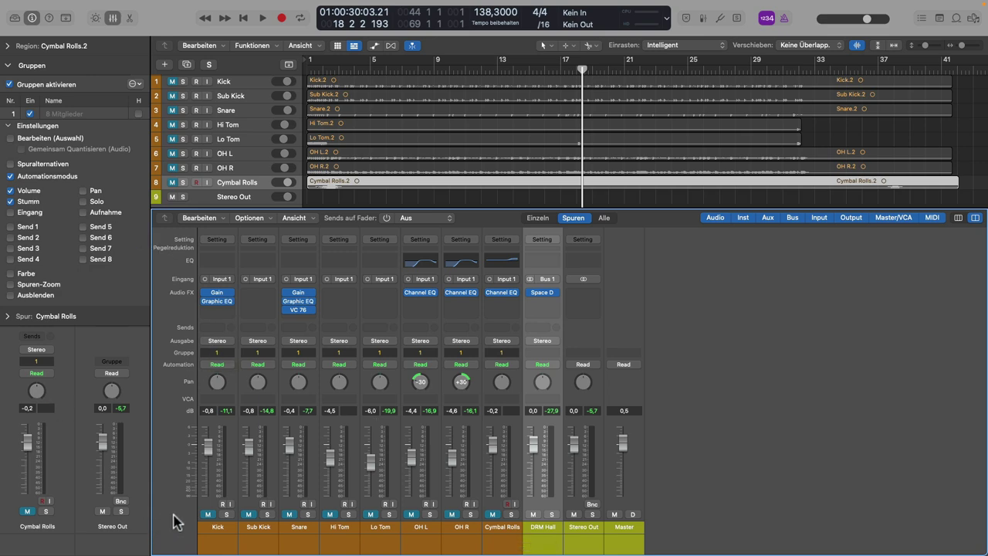
click(207, 514)
- Test solo on the Kick, enable Solo in the group's settings, and test solo on the Kick again
click(225, 514)
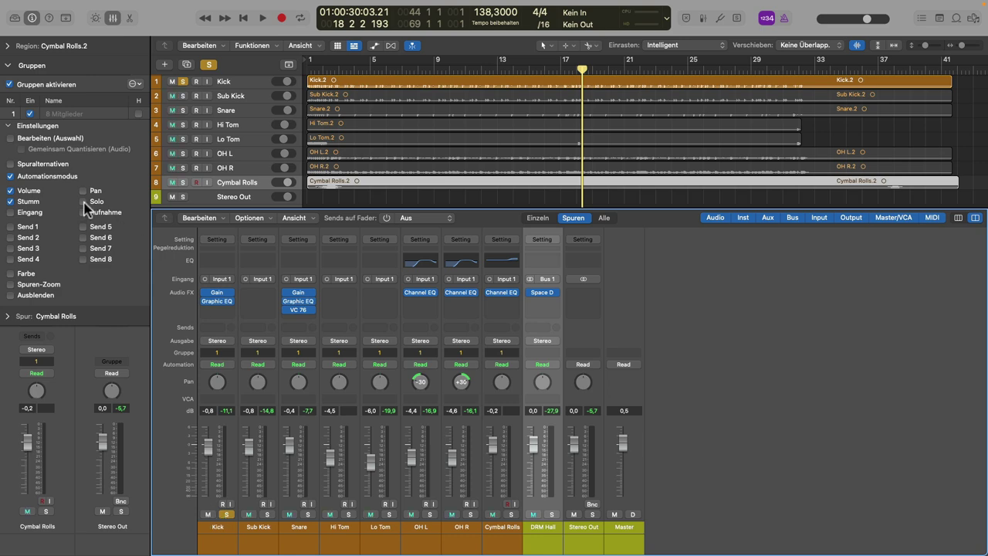
click(225, 514)
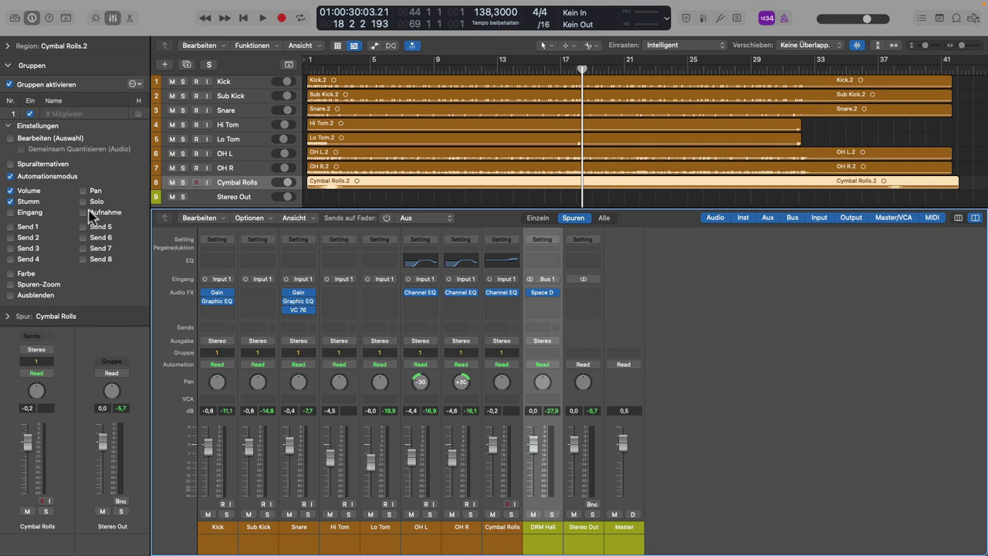
alt+click(227, 514)
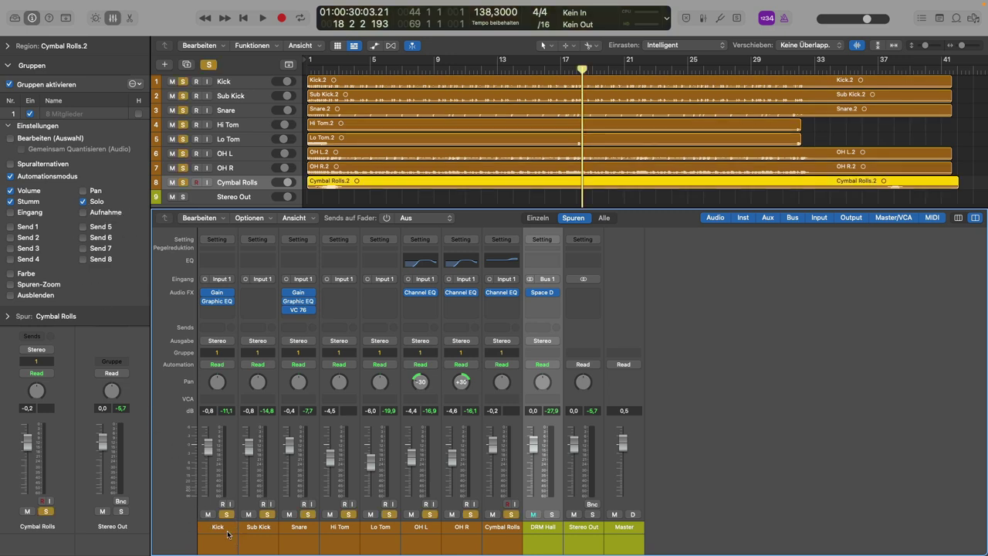
click(227, 514)
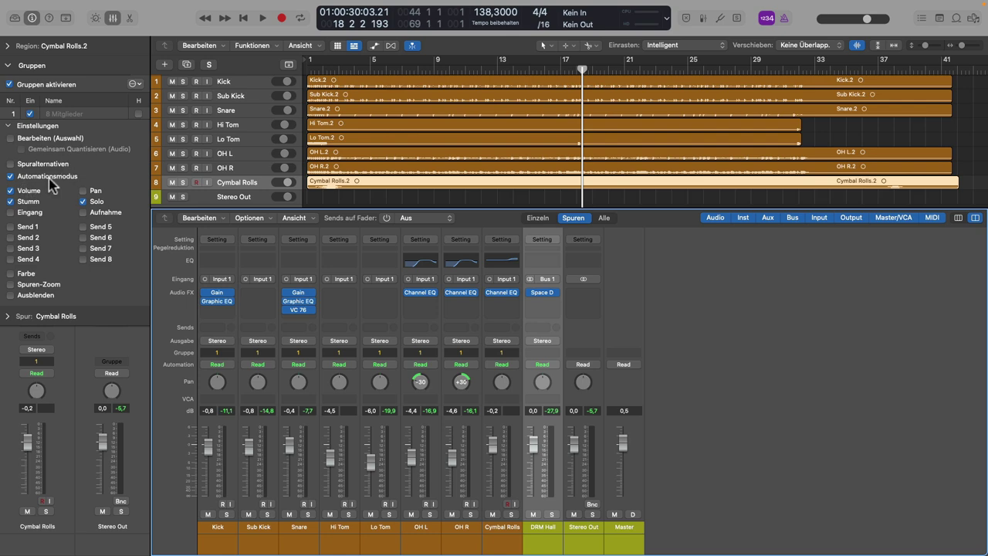
- Enable Bearbeiten (Auswahl) for the group, show track automation and draw a volume dip on OH R between about bars 5 and 11
click(10, 139)
key(a)
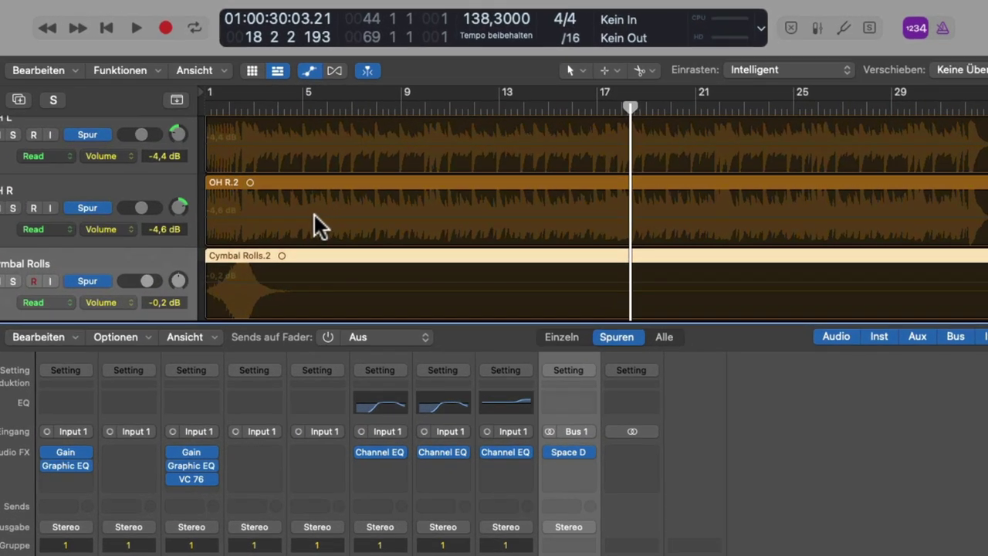
click(314, 214)
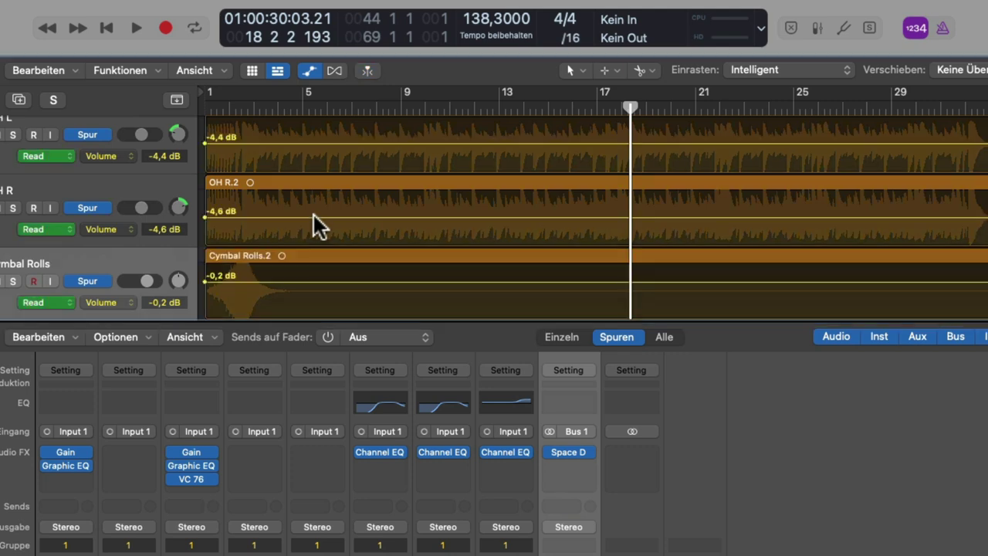
click(311, 214)
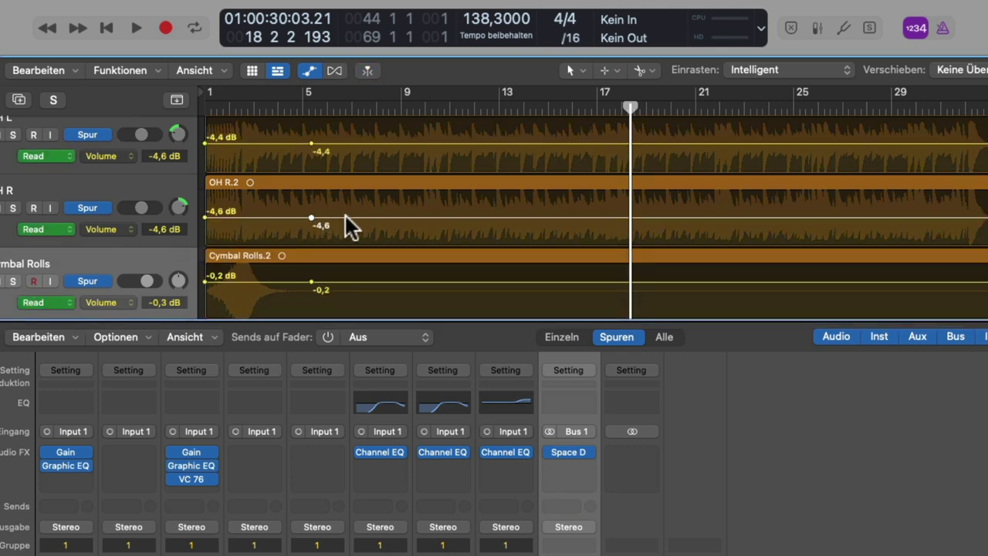
click(437, 218)
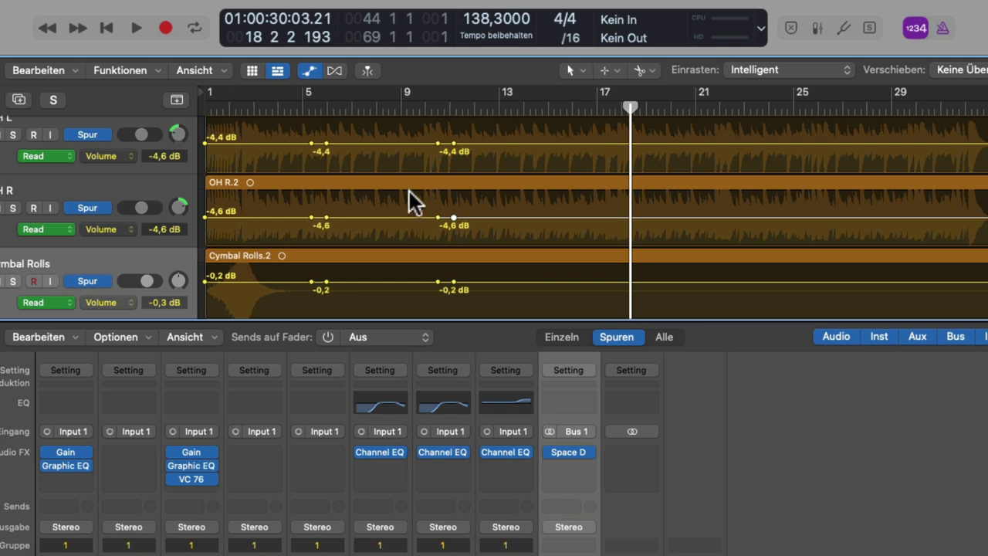
drag(368, 218, 369, 230)
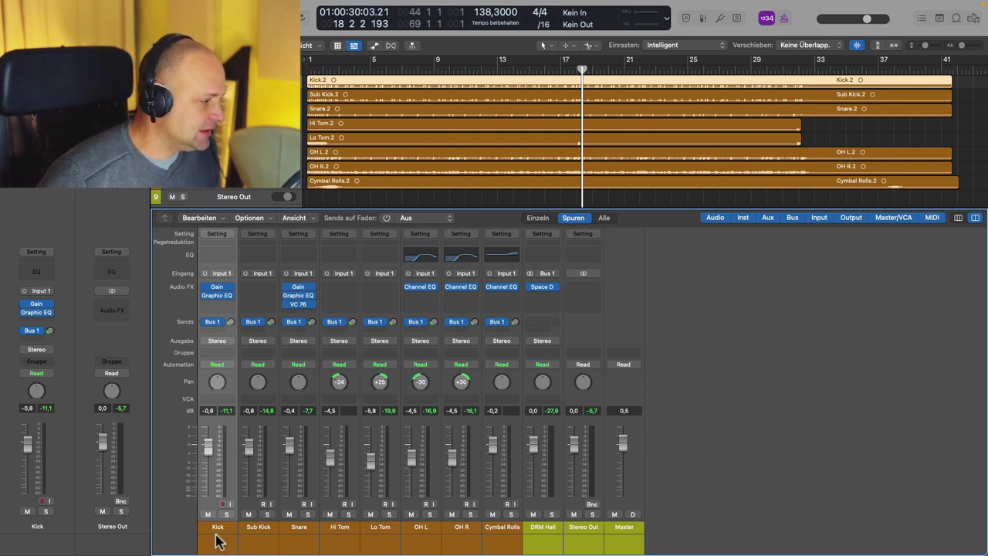
- Assign the five channels Kick through Lo Tom to a new VCA and name it Drums
shift+click(381, 540)
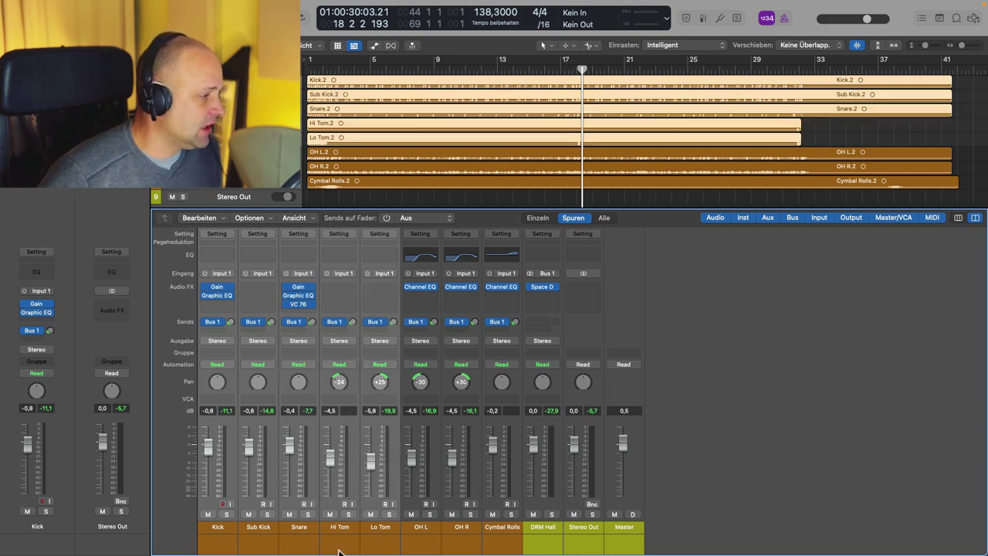
click(224, 399)
click(230, 417)
double_click(663, 526)
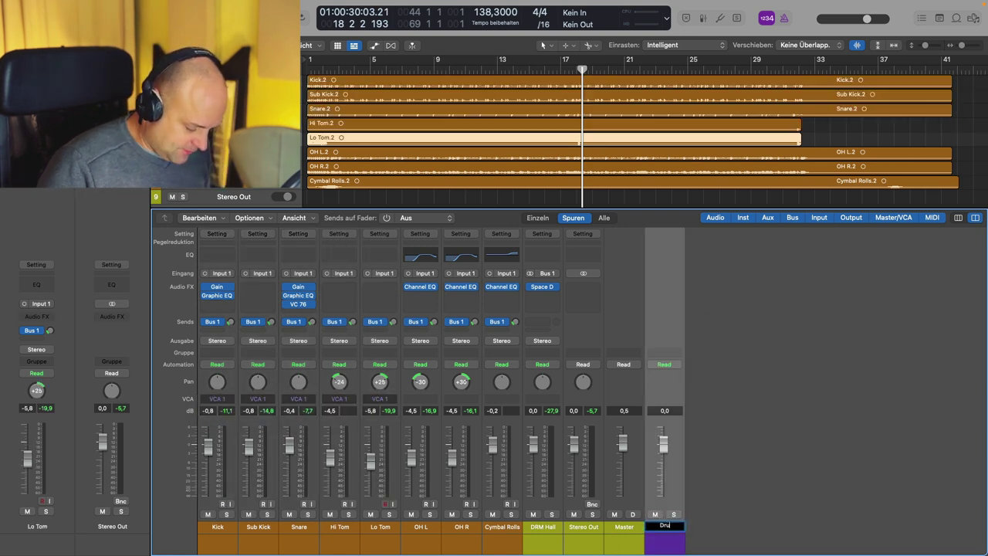
text(Drums)
key(Return)
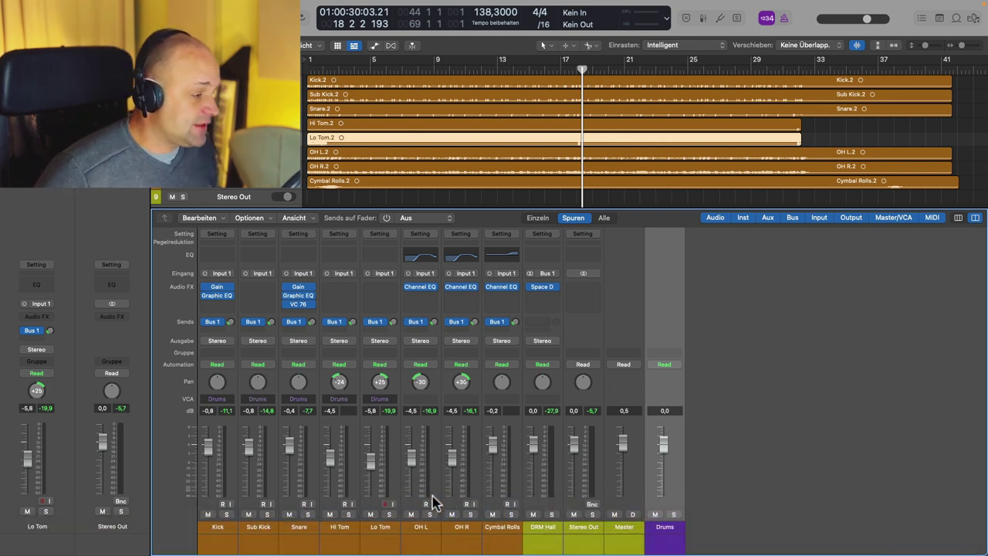
- Assign the OH L and OH R channels to another new VCA and name it OH
click(416, 533)
shift+click(461, 532)
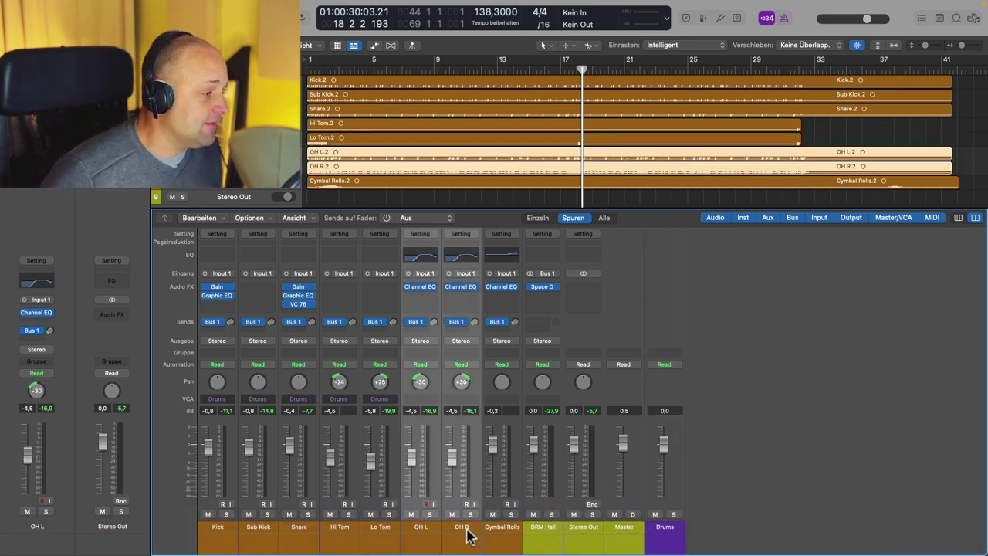
click(429, 400)
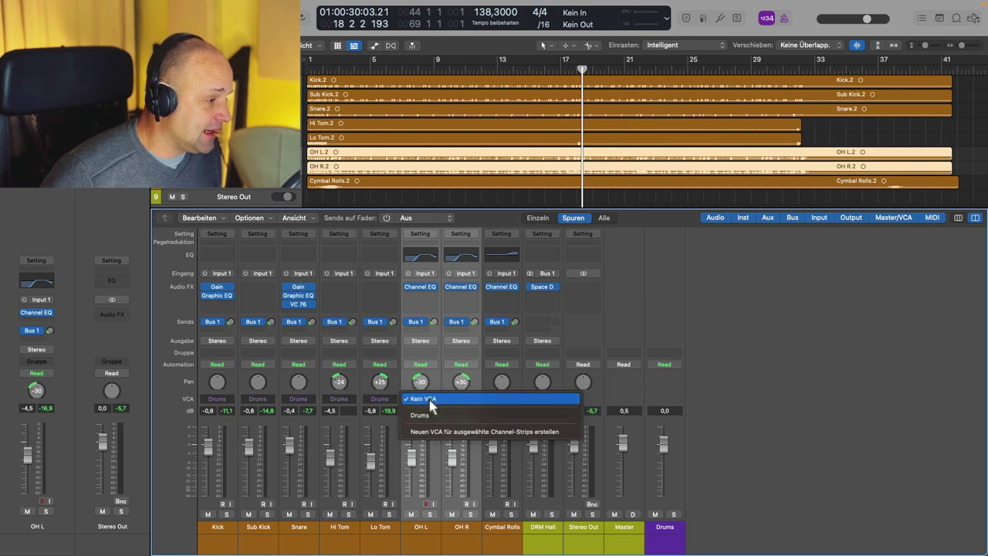
click(432, 440)
double_click(705, 526)
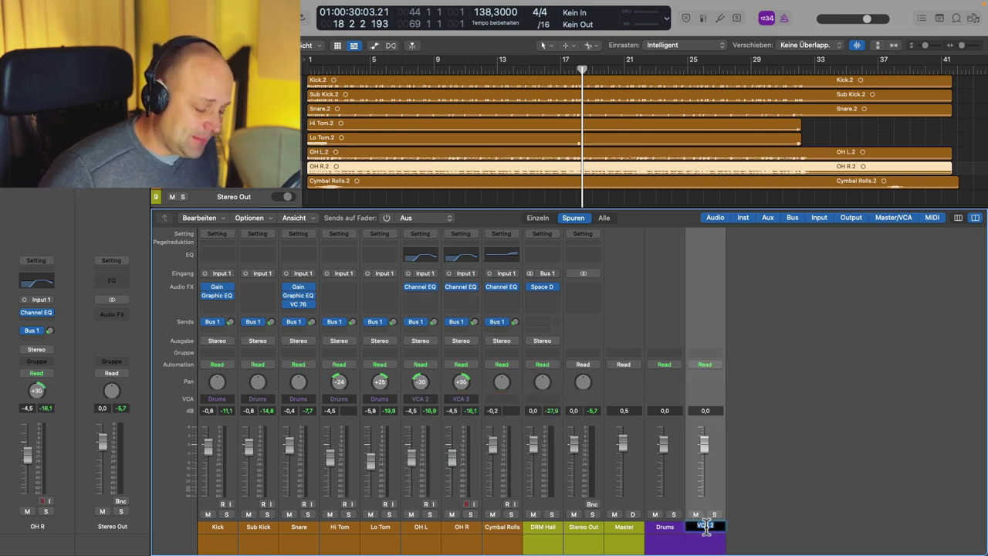
key(Return)
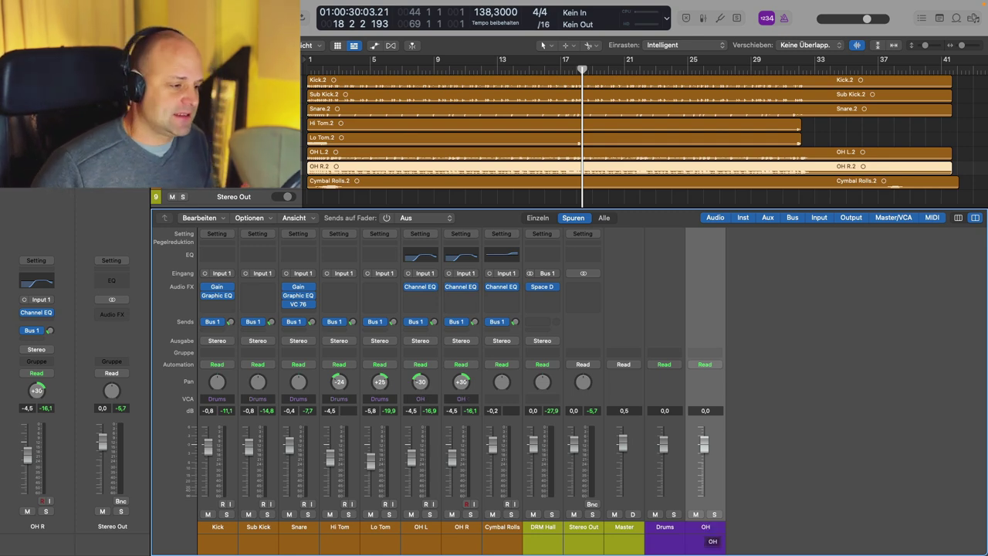
- Solo the Drums VCA and play from about bar 15, switching the solo to the OH VCA during playback
click(674, 514)
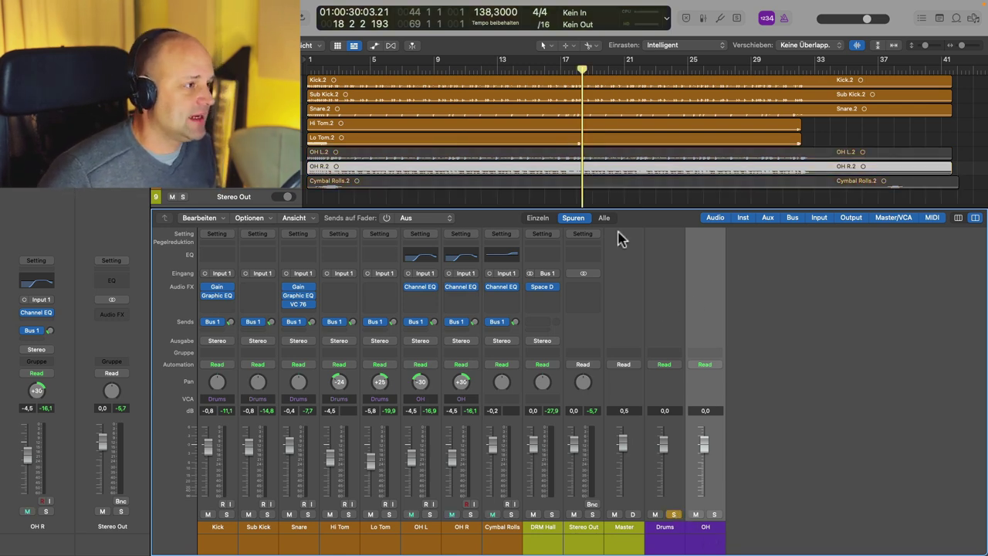
double_click(534, 71)
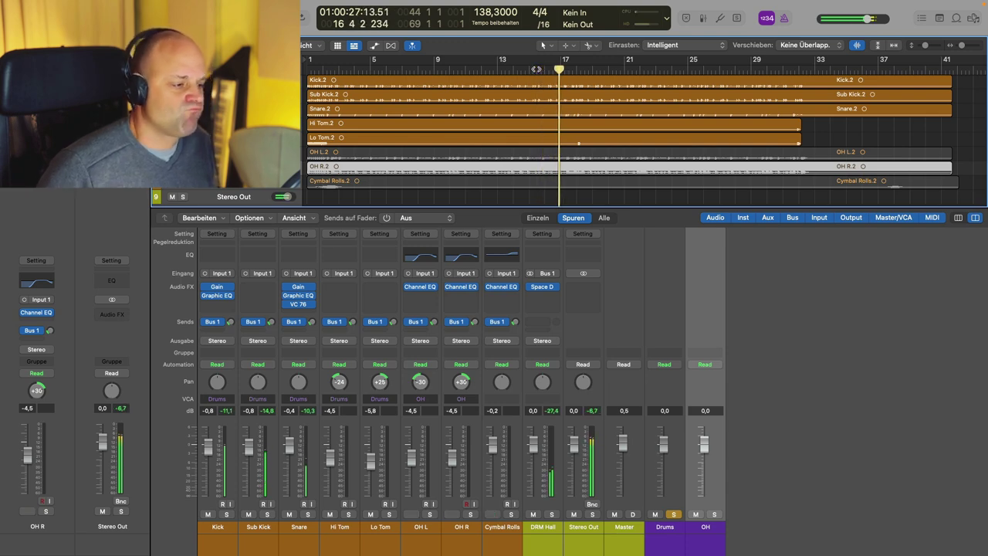
click(674, 515)
click(714, 514)
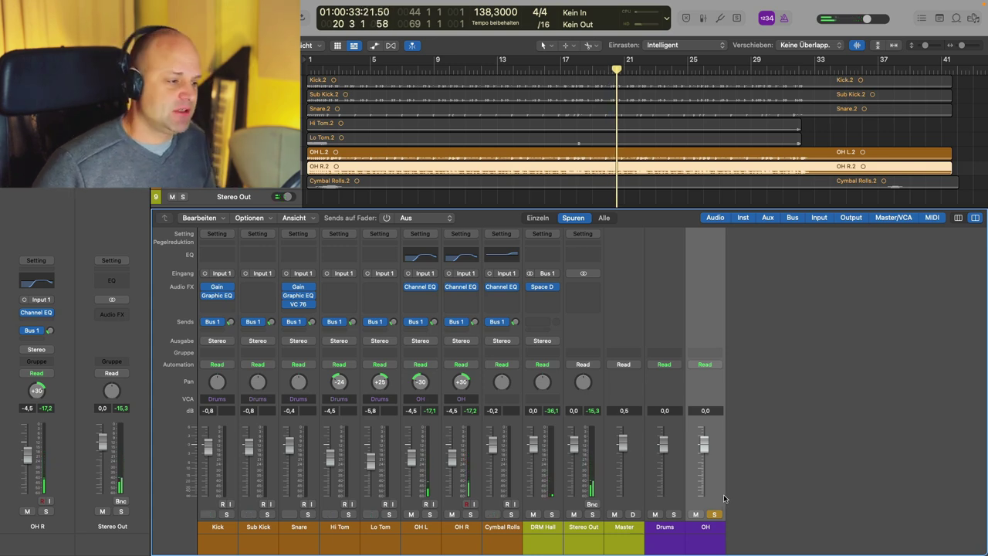
- Pull the OH VCA fader fully down, solo both VCAs, and raise OH to about -3.8 dB during playback
drag(702, 456, 714, 536)
click(714, 515)
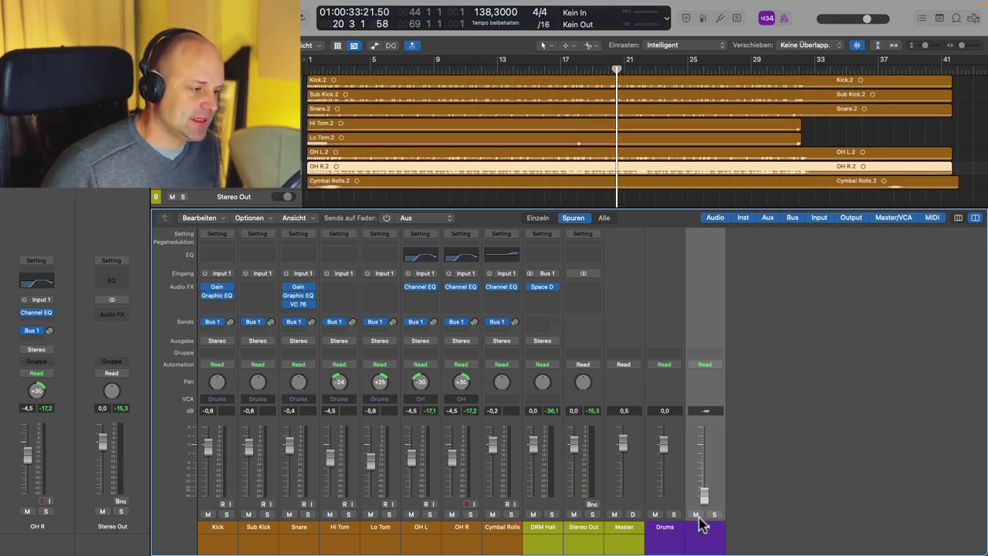
click(674, 515)
click(714, 515)
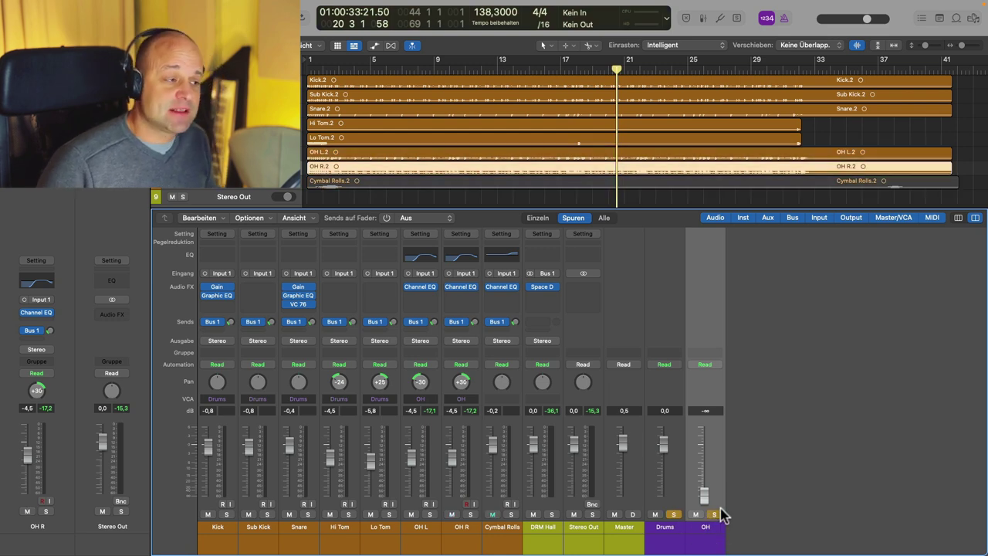
key(space)
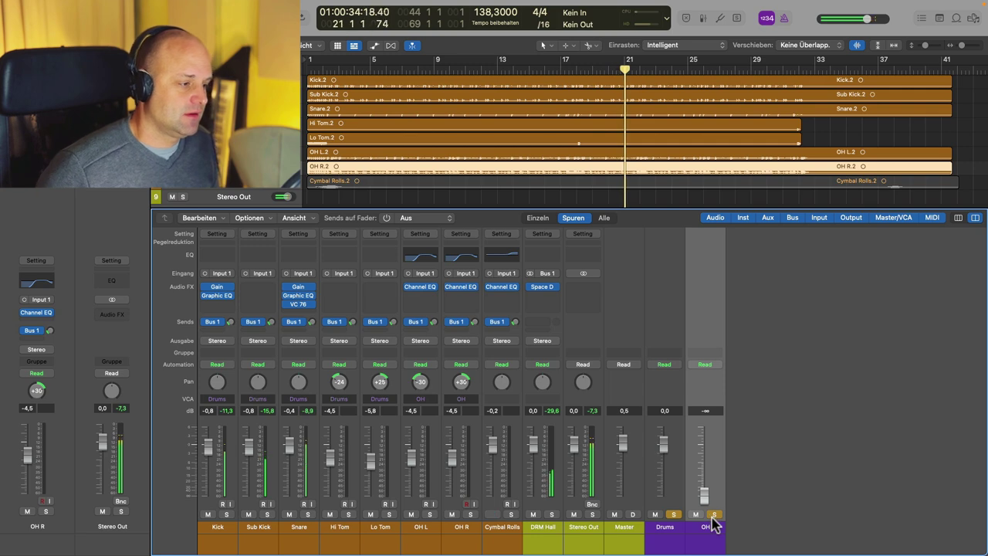
drag(710, 508, 704, 455)
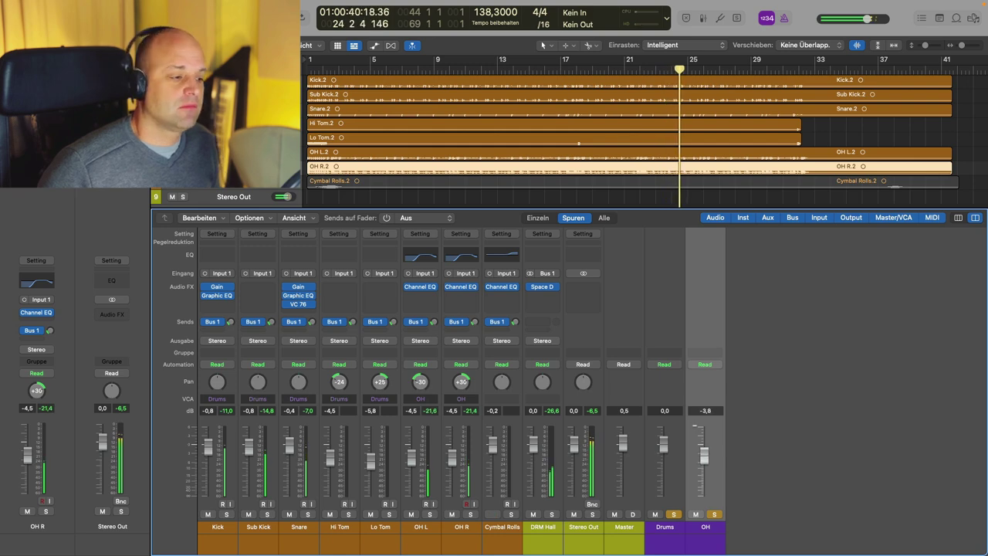